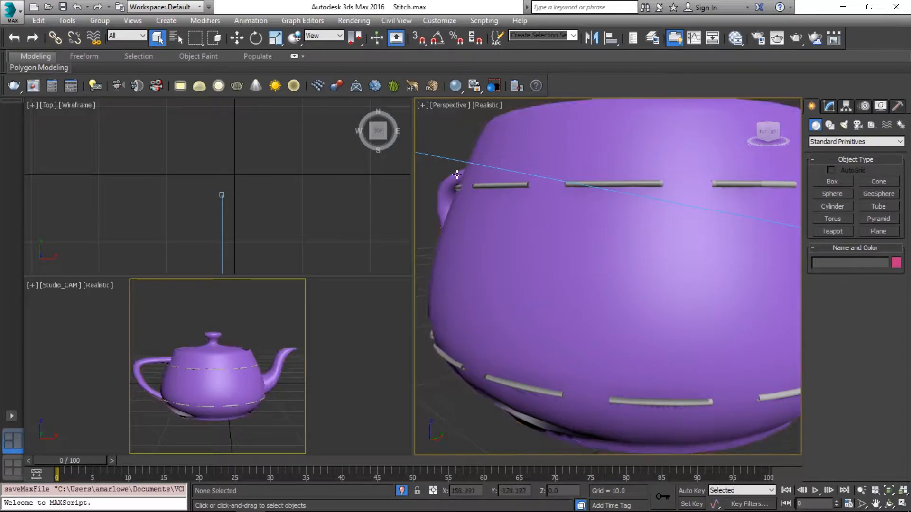
Delete the existing Stitching object that runs around the teapot's body.
{"action": "left_click", "coordinate": [217, 370]}
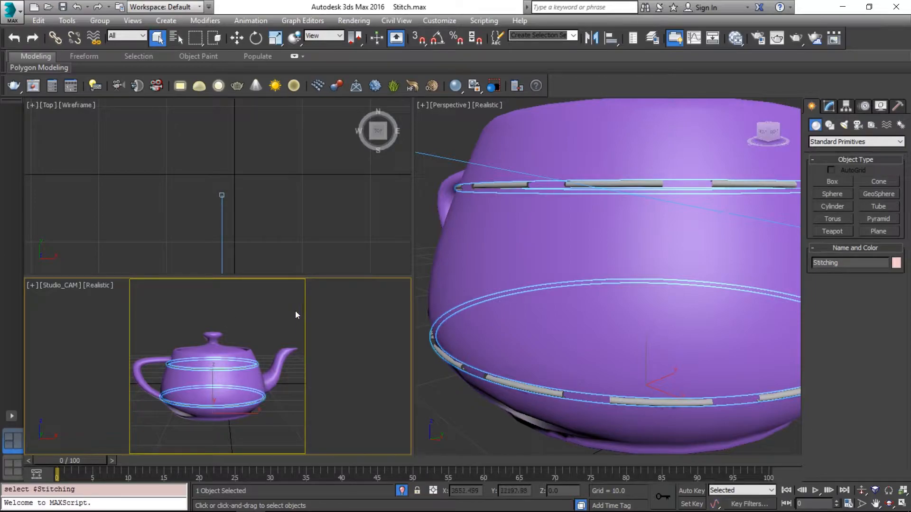
{"action": "left_click", "coordinate": [254, 318]}
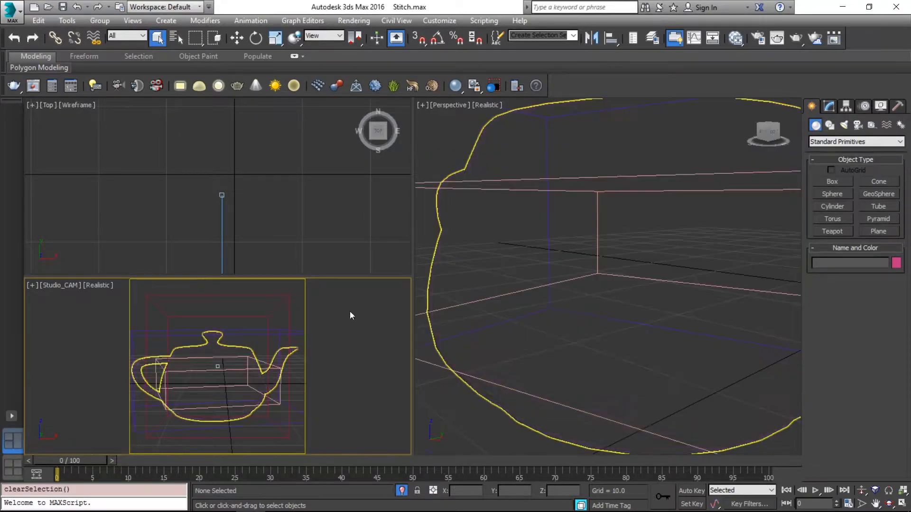
{"action": "left_click", "coordinate": [228, 369]}
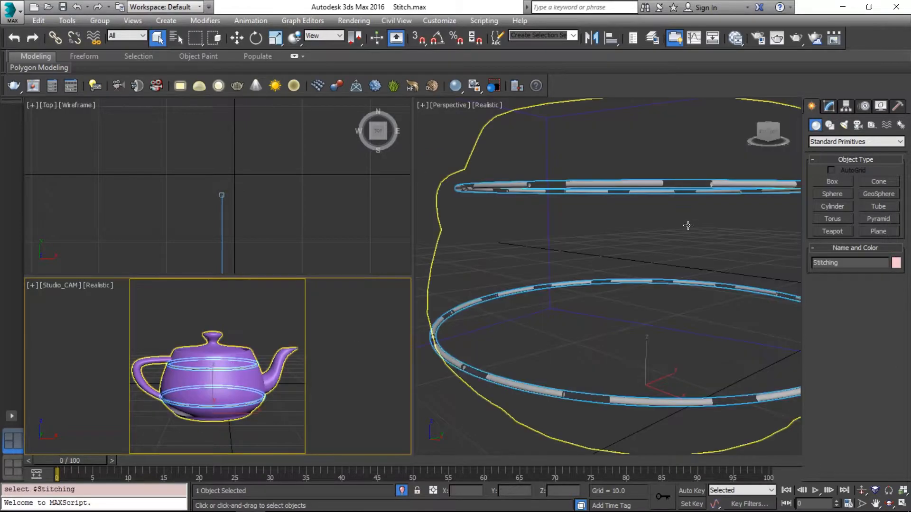
Select the teapot, show its edged faces in the perspective view and enter edge selection.
{"action": "left_click", "coordinate": [686, 229]}
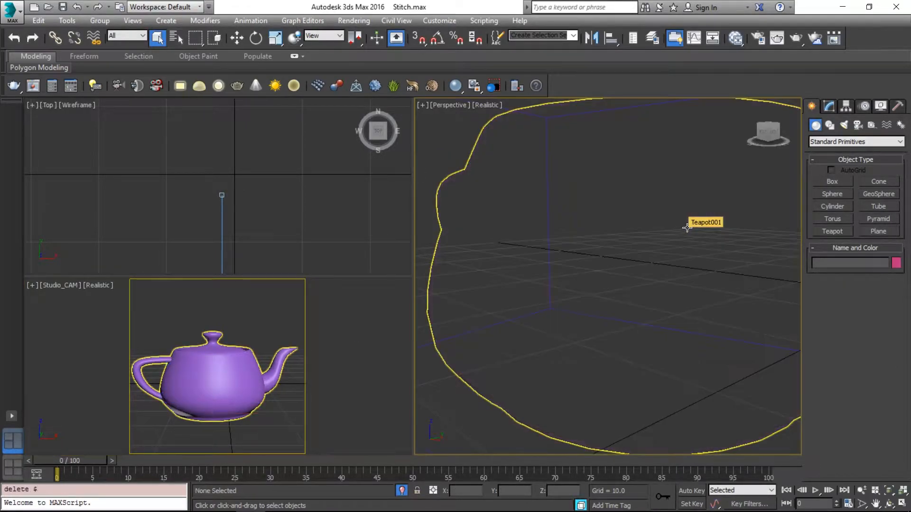
{"action": "key", "text": "F4"}
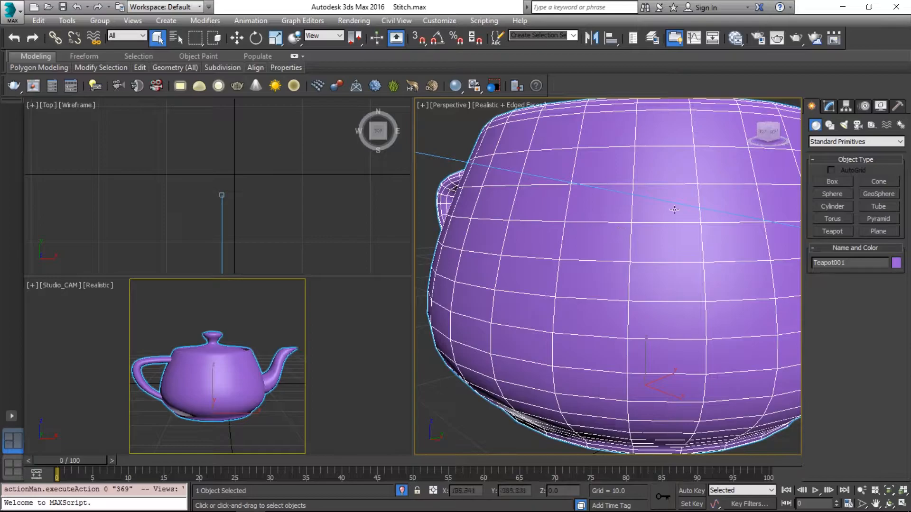
{"action": "key", "text": "p"}
{"action": "middle_click_drag", "start_coordinate": [546, 137], "coordinate": [529, 188], "text": "alt"}
{"action": "key", "text": "2"}
{"action": "key", "text": "ctrl+x"}
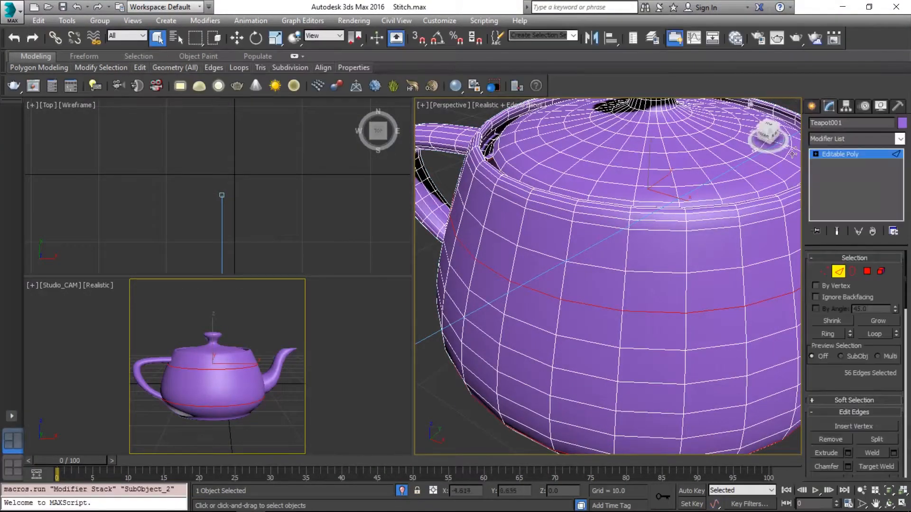
Select the horizontal edge loops at the teapot's rim, around its mid-body and at its base.
{"action": "double_click", "coordinate": [553, 193]}
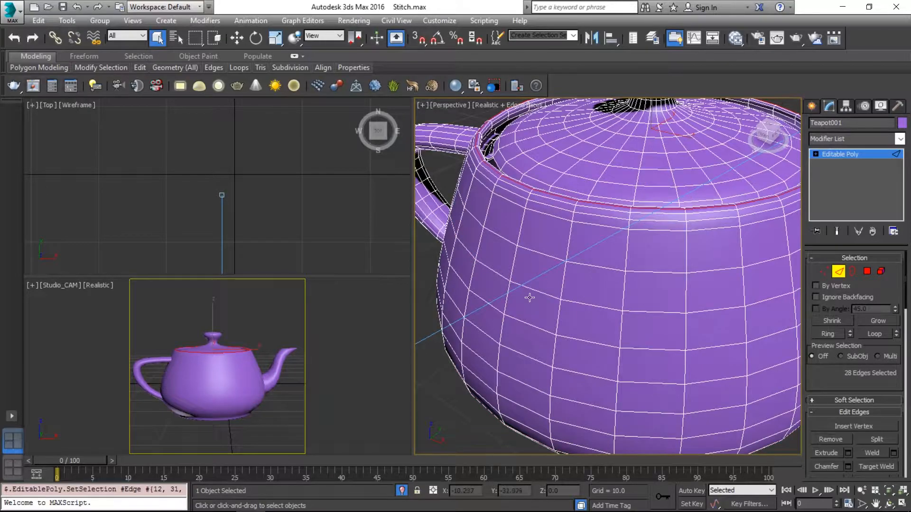
{"action": "middle_click_drag", "start_coordinate": [561, 333], "coordinate": [556, 312], "text": "alt"}
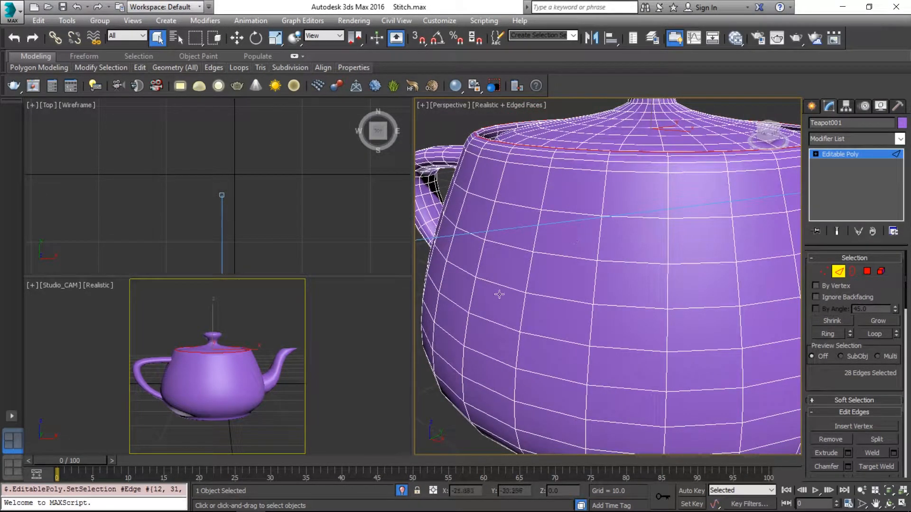
{"action": "scroll", "coordinate": [510, 287], "scroll_direction": "up", "scroll_amount": 3}
{"action": "double_click", "coordinate": [532, 216], "text": "ctrl"}
{"action": "scroll", "coordinate": [595, 164], "scroll_direction": "down", "scroll_amount": 4}
{"action": "middle_click_drag", "start_coordinate": [586, 303], "coordinate": [591, 332], "text": "alt"}
{"action": "double_click", "coordinate": [589, 322], "text": "ctrl"}
{"action": "middle_click_drag", "start_coordinate": [567, 228], "coordinate": [590, 226], "text": "alt"}
{"action": "double_click", "coordinate": [592, 225], "text": "ctrl"}
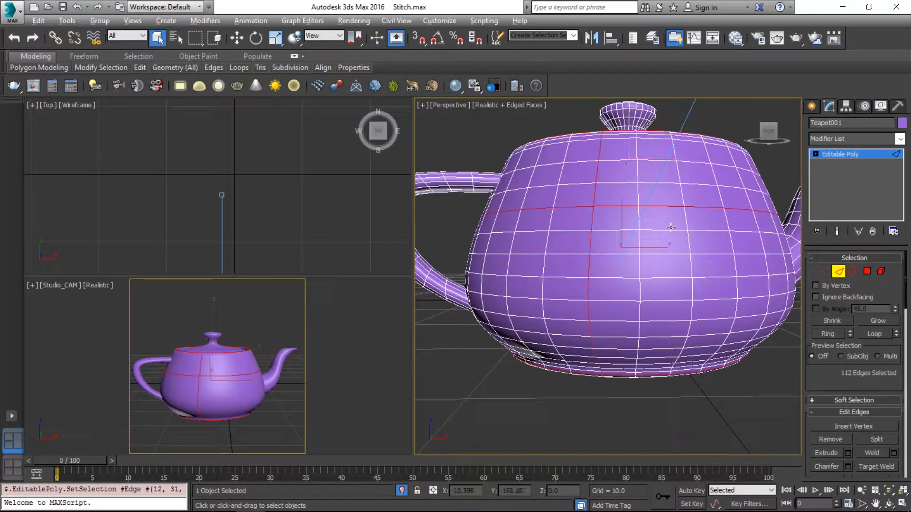
{"action": "middle_click_drag", "start_coordinate": [671, 228], "coordinate": [639, 244], "text": "alt"}
{"action": "key", "text": "ctrl+z"}
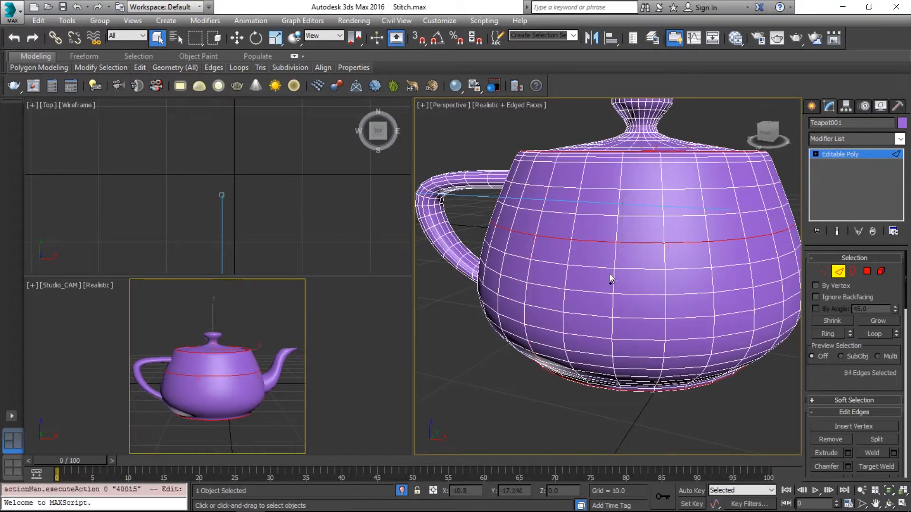
Create the shape Shape001 from the selected edge loops with the Linear shape type.
{"action": "middle_click_drag", "start_coordinate": [610, 279], "coordinate": [621, 259], "text": "alt"}
{"action": "left_click_drag", "start_coordinate": [884, 287], "coordinate": [882, 249]}
{"action": "left_click_drag", "start_coordinate": [860, 346], "coordinate": [861, 383]}
{"action": "scroll", "coordinate": [860, 391], "scroll_direction": "down", "scroll_amount": 2}
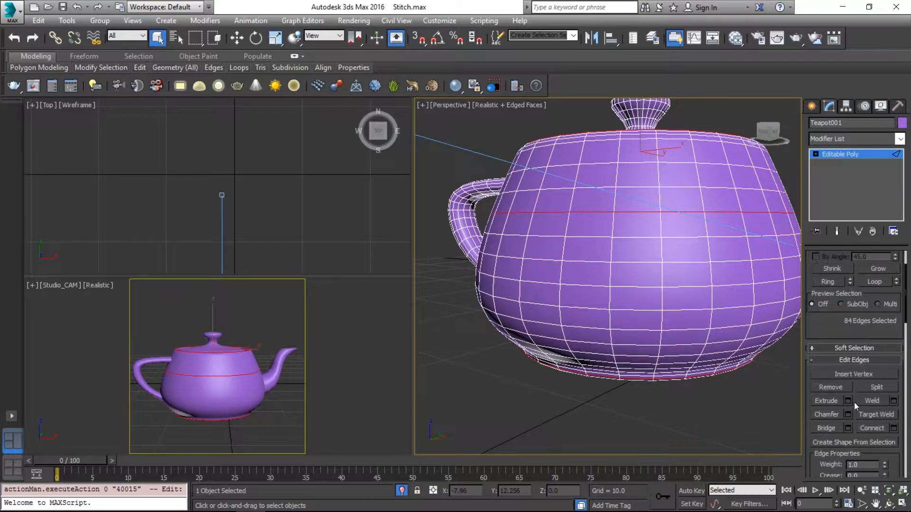
{"action": "left_click", "coordinate": [852, 443]}
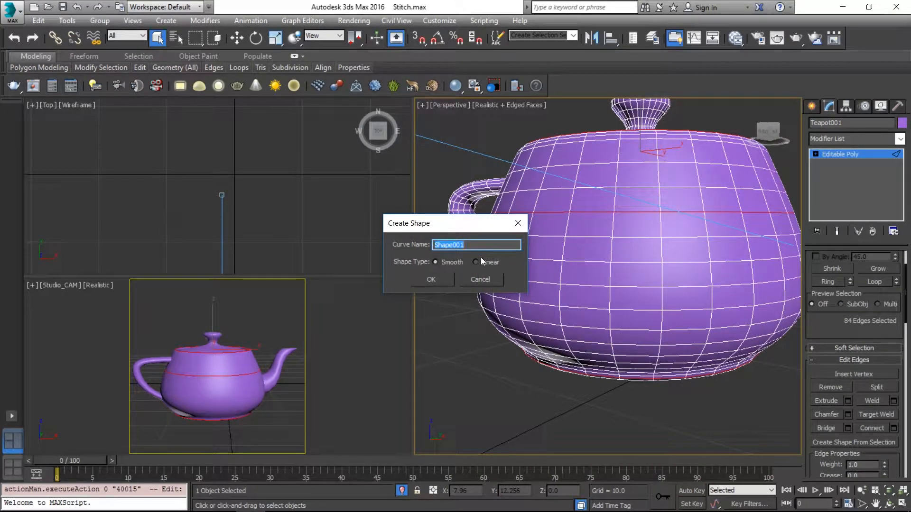
{"action": "left_click_drag", "start_coordinate": [448, 275], "coordinate": [474, 255]}
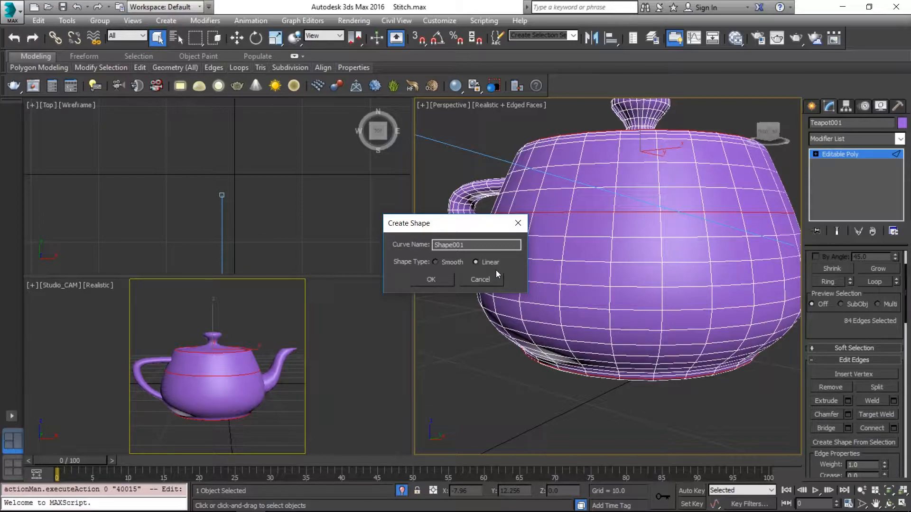
{"action": "left_click", "coordinate": [446, 279]}
{"action": "left_click", "coordinate": [446, 280]}
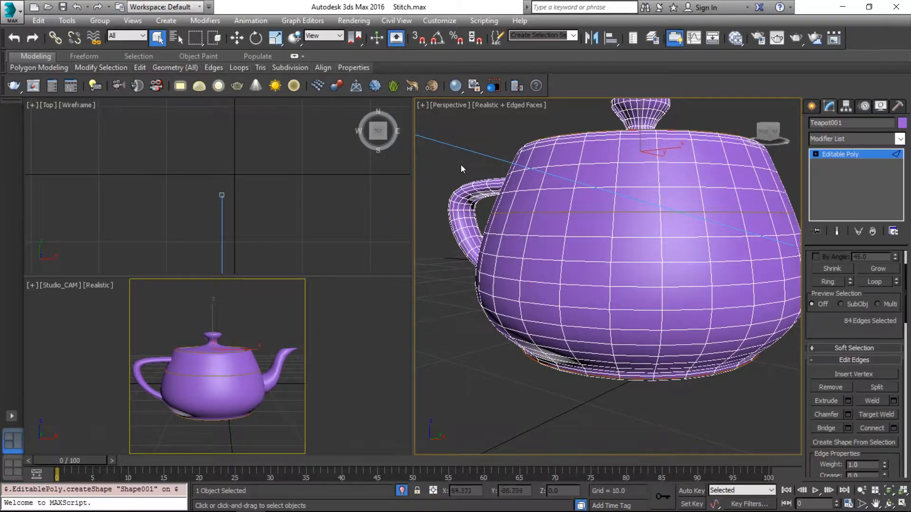
Leave the teapot's sub-object editing and select the new spline shape running around it.
{"action": "key", "text": "1"}
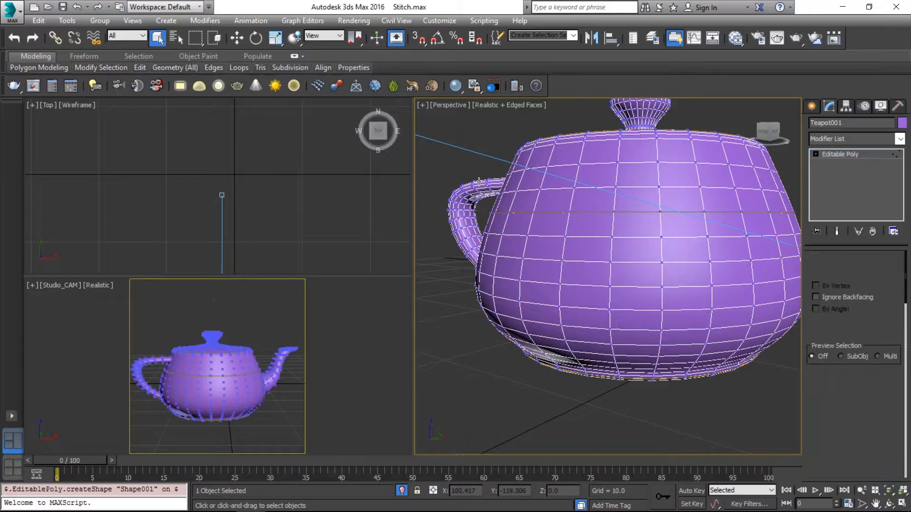
{"action": "key", "text": "1"}
{"action": "left_click", "coordinate": [559, 212]}
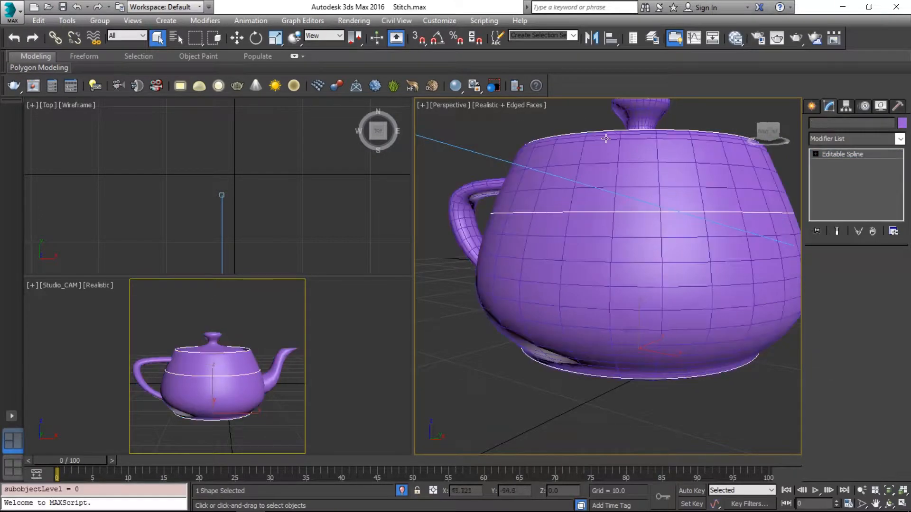
{"action": "middle_click_drag", "start_coordinate": [694, 174], "coordinate": [676, 204], "text": "alt"}
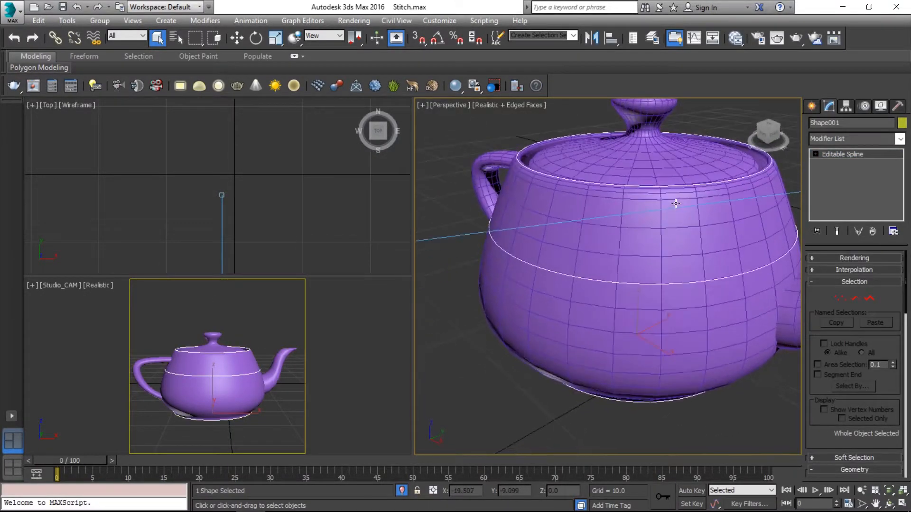
{"action": "left_click", "coordinate": [848, 258]}
{"action": "left_click", "coordinate": [843, 269]}
{"action": "left_click", "coordinate": [844, 278]}
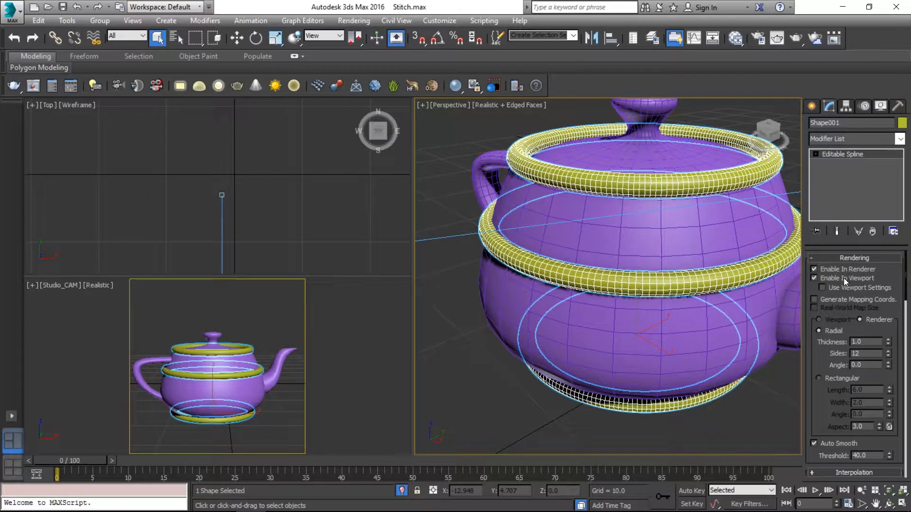
{"action": "left_click", "coordinate": [843, 278]}
{"action": "left_click", "coordinate": [847, 269]}
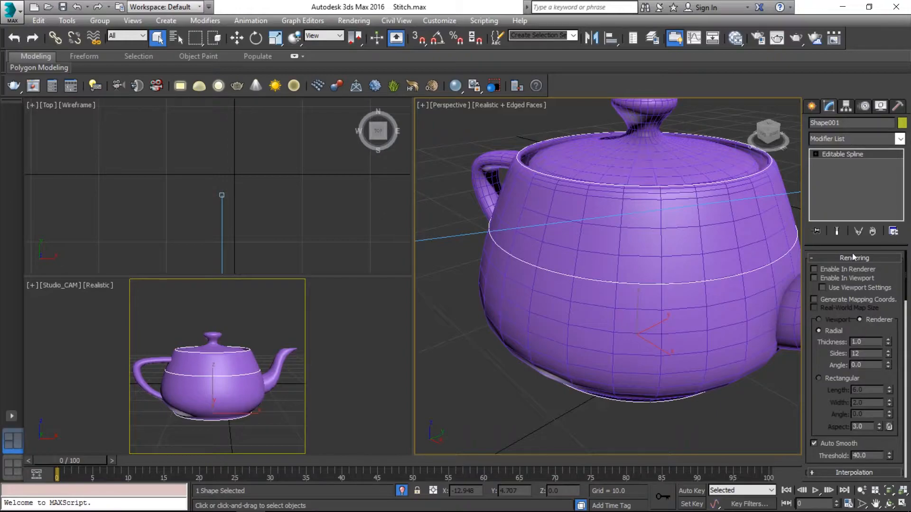
Add a Sweep modifier to the spline shape and choose Cylinder as its built-in section.
{"action": "left_click", "coordinate": [855, 142]}
{"action": "type", "text": "sw"}
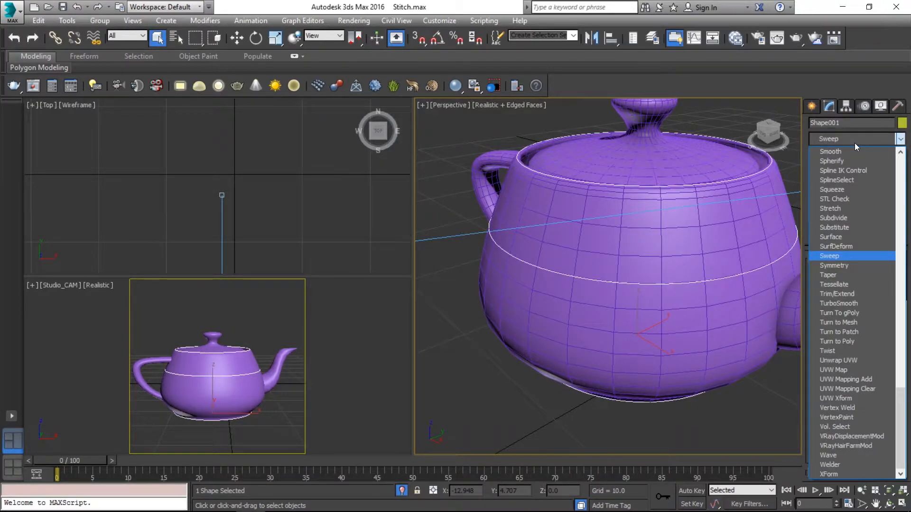
{"action": "key", "text": "Return"}
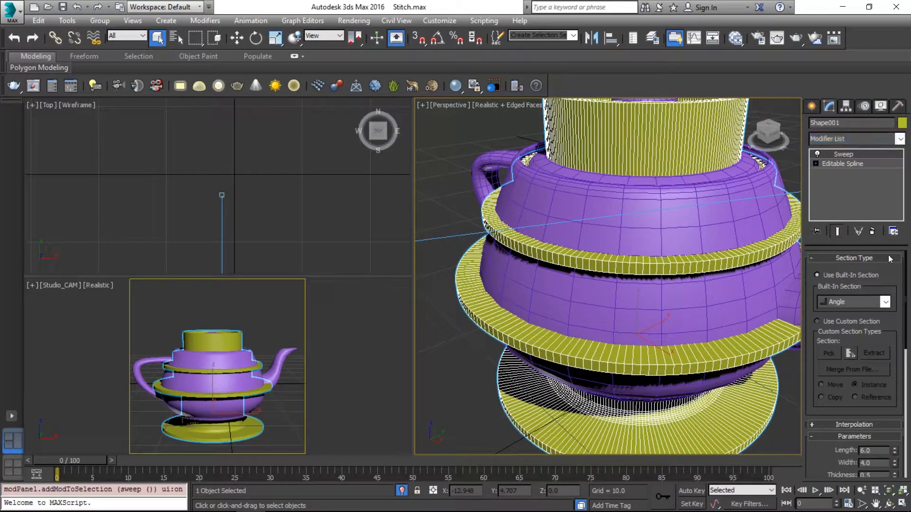
{"action": "left_click", "coordinate": [884, 304]}
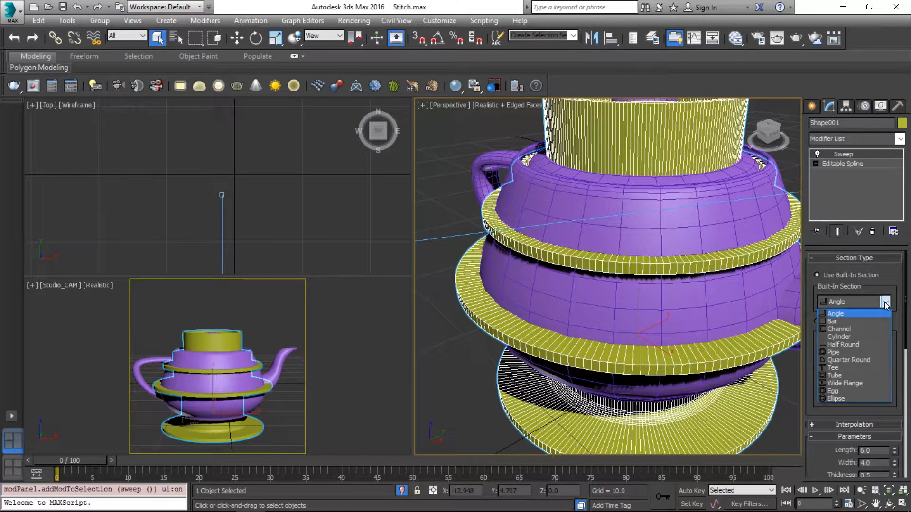
{"action": "left_click", "coordinate": [875, 335]}
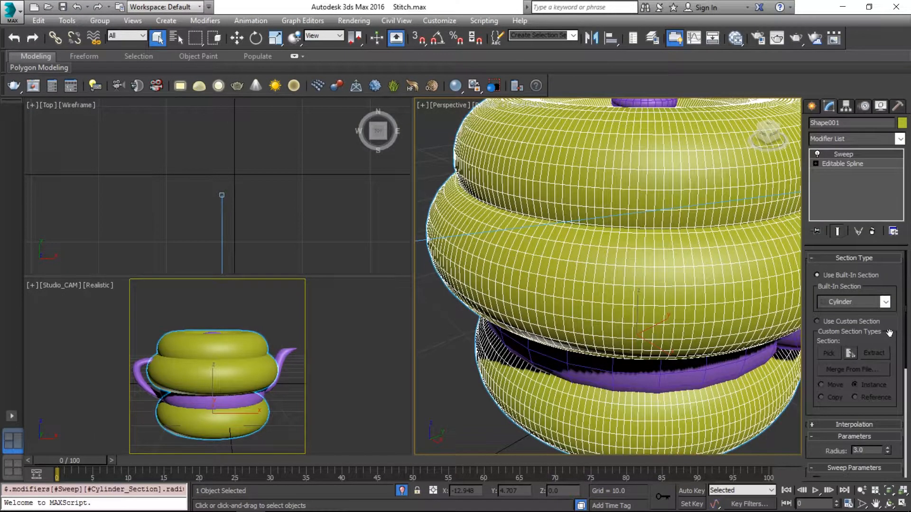
Set the cylinder section's radius to 0.03 in the Sweep modifier.
{"action": "left_click_drag", "start_coordinate": [889, 334], "coordinate": [881, 265]}
{"action": "left_click_drag", "start_coordinate": [887, 378], "coordinate": [888, 438]}
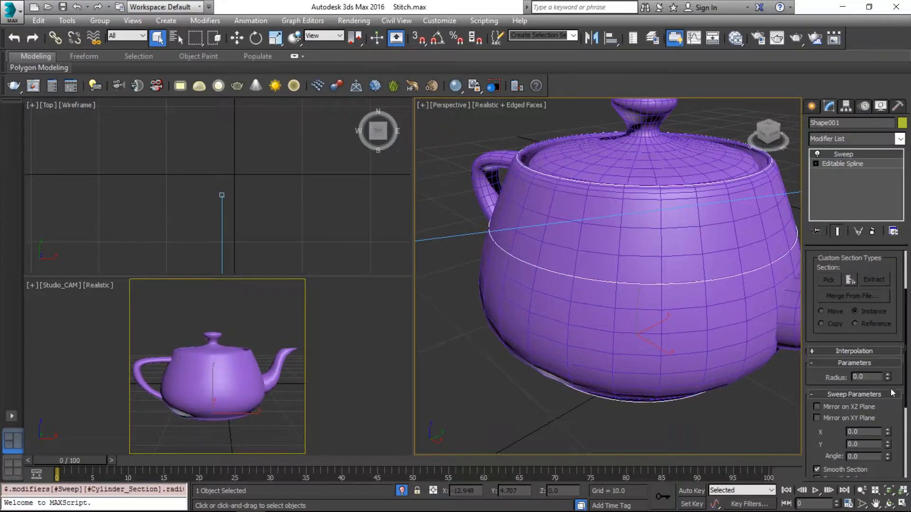
{"action": "left_click", "coordinate": [888, 374]}
{"action": "left_click", "coordinate": [888, 375]}
{"action": "left_click", "coordinate": [888, 375]}
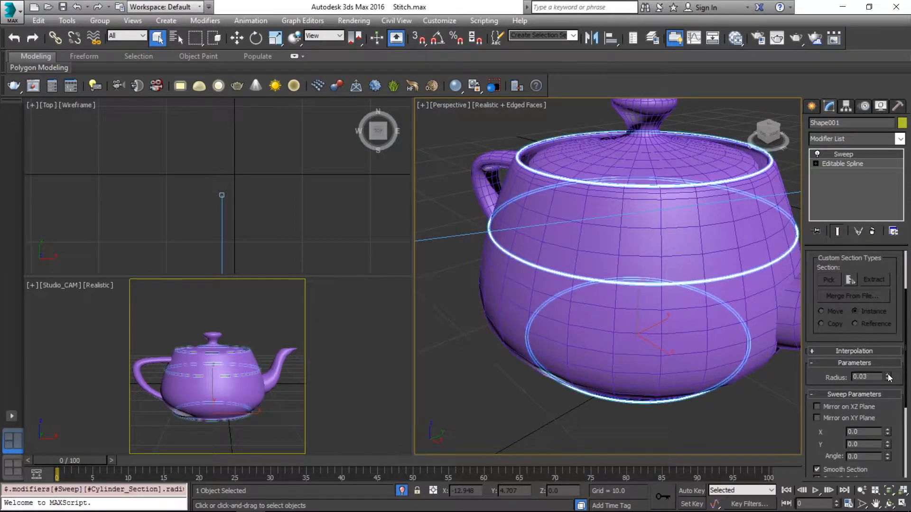
Set the sweep's interpolation steps to 1 and keep the swept shape selected.
{"action": "left_click", "coordinate": [853, 351]}
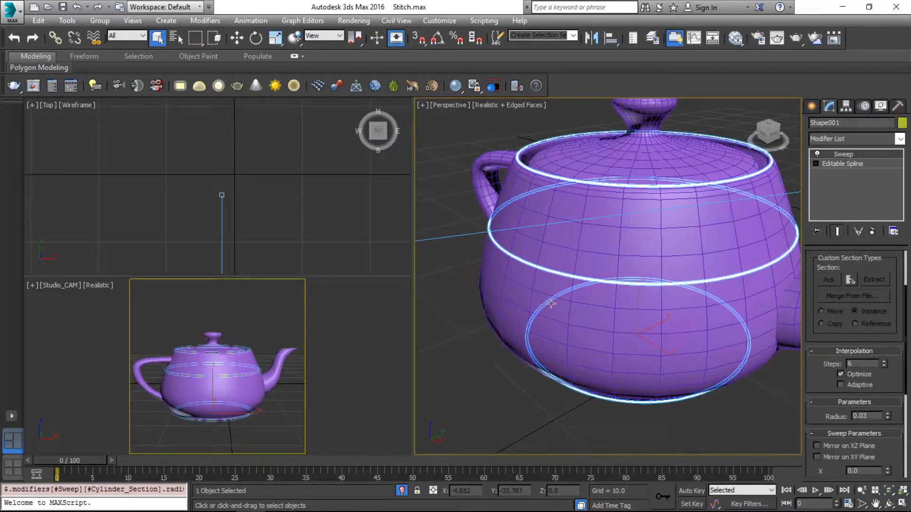
{"action": "scroll", "coordinate": [574, 270], "scroll_direction": "up", "scroll_amount": 5}
{"action": "middle_click_drag", "start_coordinate": [575, 271], "coordinate": [598, 209], "text": "alt"}
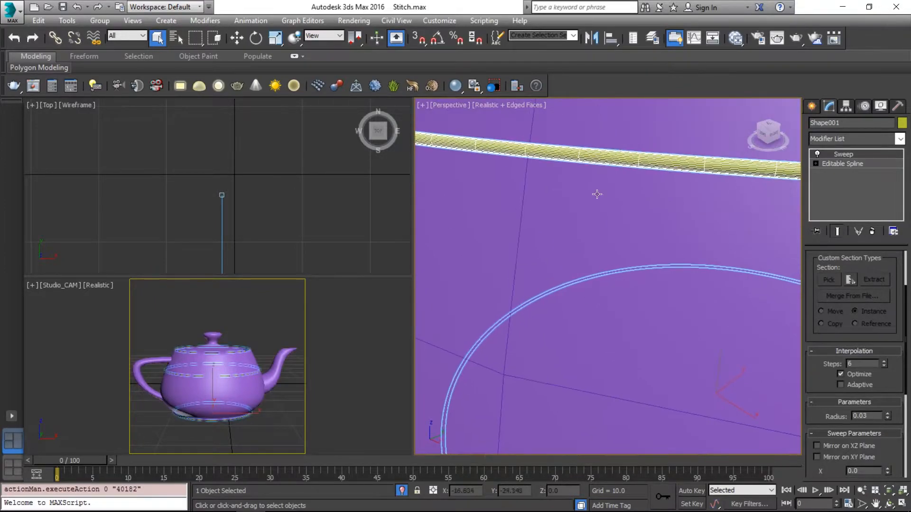
{"action": "left_click", "coordinate": [883, 367]}
{"action": "left_click", "coordinate": [884, 366]}
{"action": "left_click", "coordinate": [884, 367]}
{"action": "left_click", "coordinate": [884, 367]}
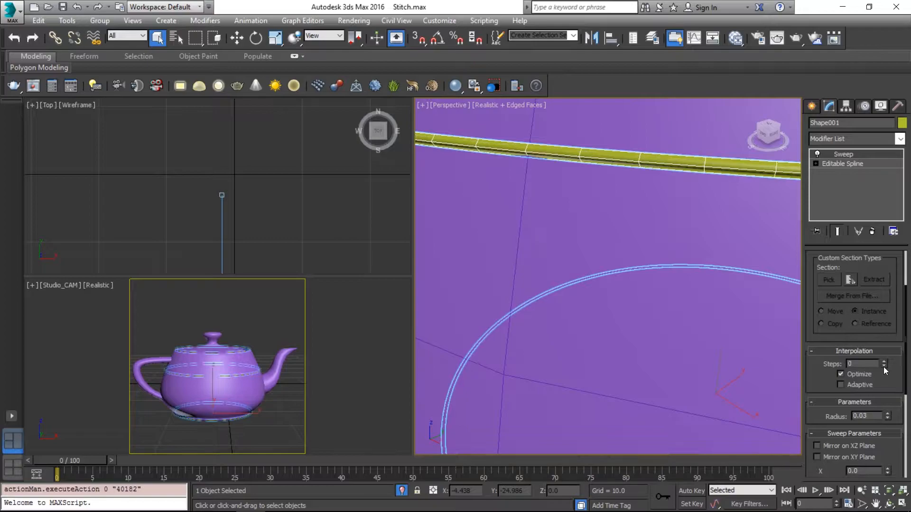
{"action": "left_click", "coordinate": [884, 365]}
{"action": "left_click", "coordinate": [269, 314]}
{"action": "left_click", "coordinate": [560, 155]}
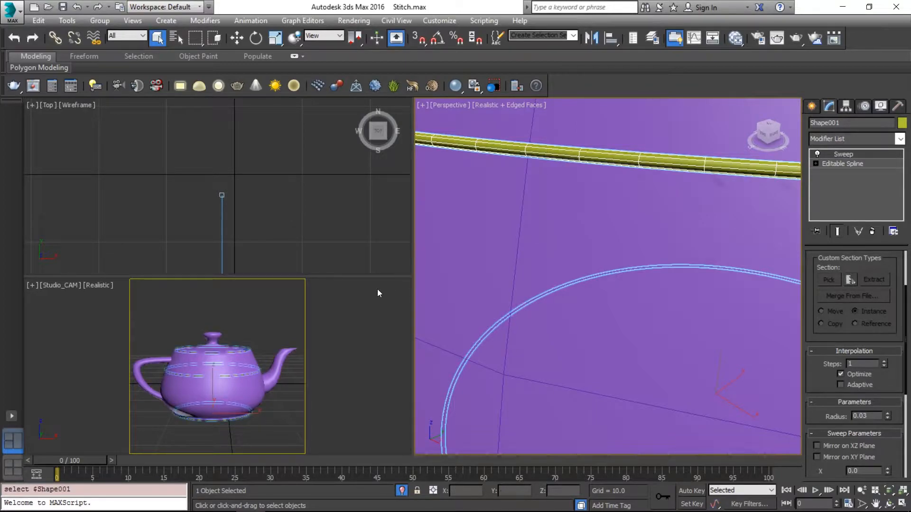
Open the Slate Material Editor and add a VRayMtl material in an empty area of the node view.
{"action": "key", "text": "m"}
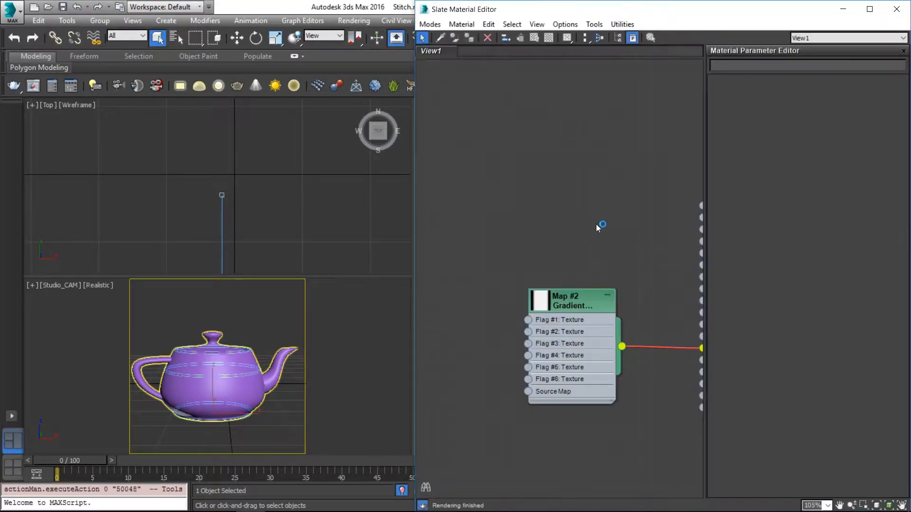
{"action": "right_click", "coordinate": [500, 116]}
{"action": "left_click", "coordinate": [476, 327]}
{"action": "middle_click_drag", "start_coordinate": [476, 387], "coordinate": [370, 52]}
{"action": "scroll", "coordinate": [567, 237], "scroll_direction": "down", "scroll_amount": 1}
{"action": "right_click", "coordinate": [572, 155]}
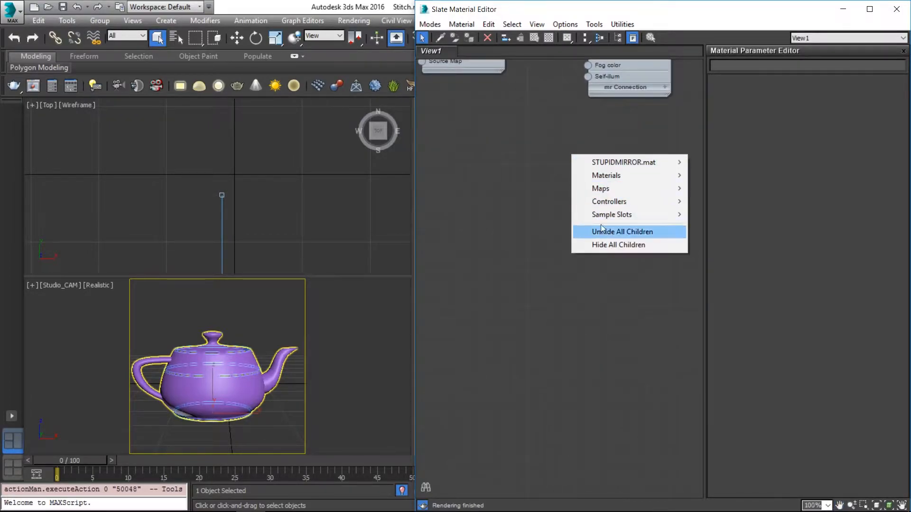
{"action": "mouse_move", "coordinate": [615, 176]}
{"action": "mouse_move", "coordinate": [528, 189]}
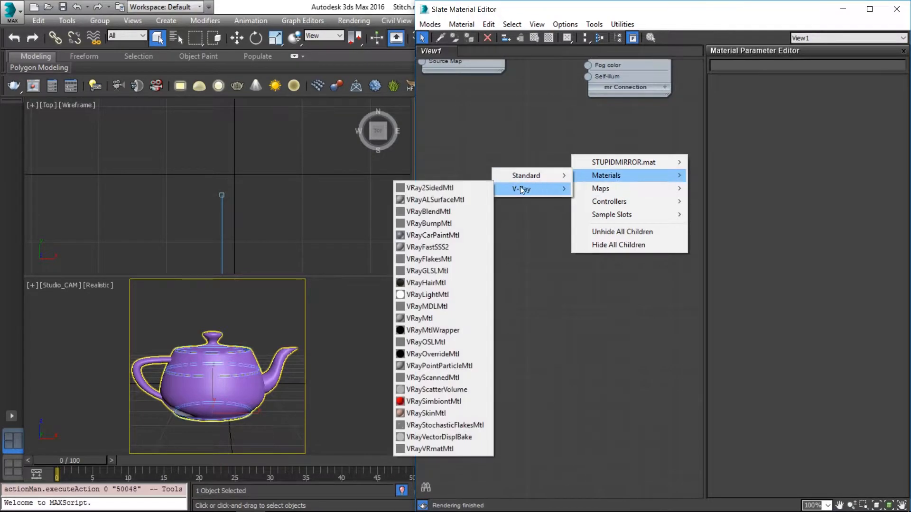
{"action": "left_click", "coordinate": [420, 318]}
Position the new VRayMtl node below the existing material and assign it to the selected swept shape.
{"action": "left_click_drag", "start_coordinate": [567, 155], "coordinate": [630, 182]}
{"action": "left_click", "coordinate": [578, 192]}
{"action": "left_click", "coordinate": [636, 185]}
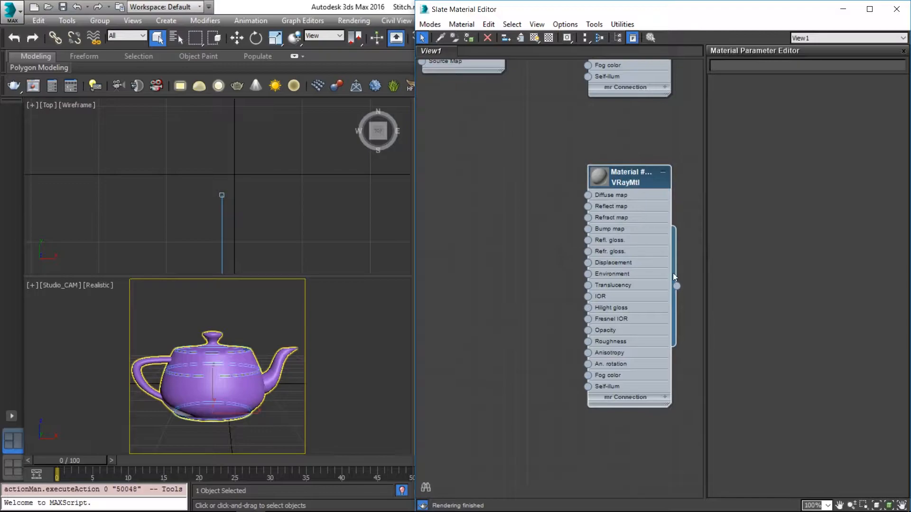
{"action": "left_click", "coordinate": [469, 41]}
Open the new VRayMtl's parameters and lighten its diffuse colour to near white.
{"action": "double_click", "coordinate": [635, 186]}
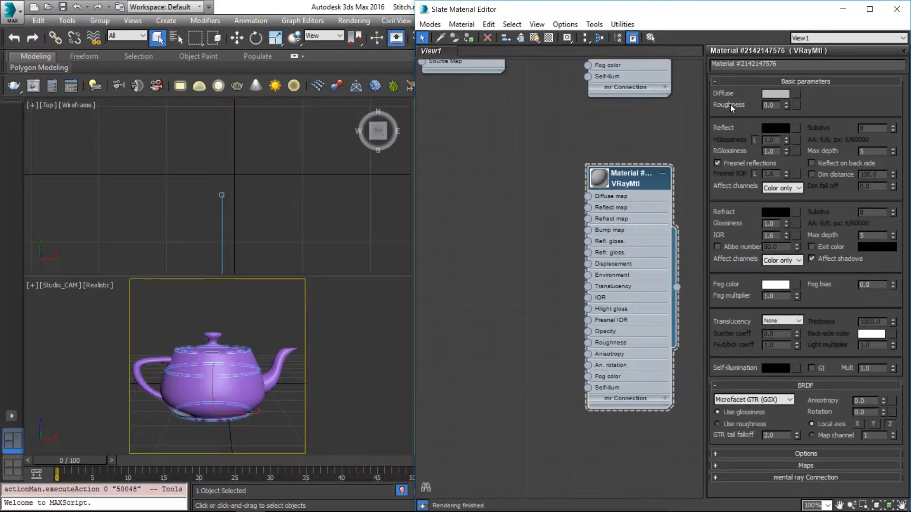
{"action": "left_click", "coordinate": [768, 95]}
{"action": "left_click_drag", "start_coordinate": [417, 137], "coordinate": [446, 138]}
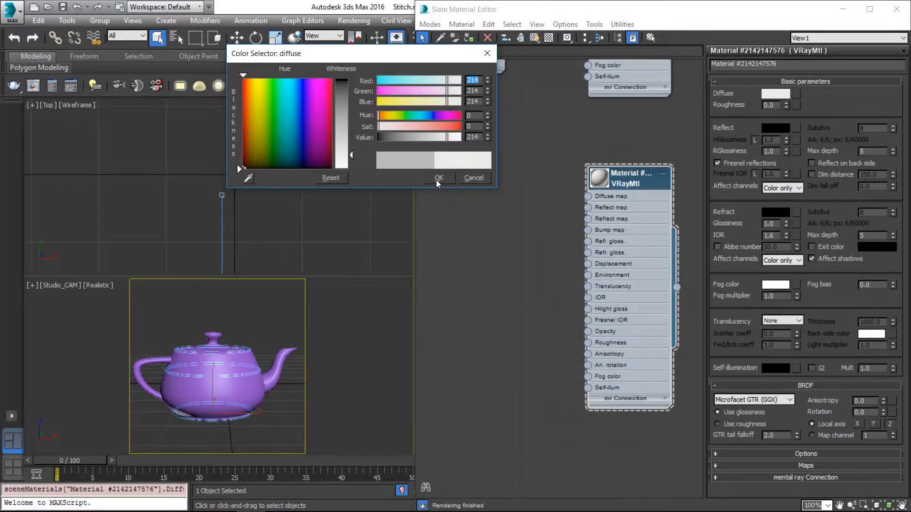
{"action": "left_click", "coordinate": [437, 179]}
Switch to the browser, open the full-size leather stitching reference image and examine it, and return to the Slate Material Editor.
{"action": "key", "text": "alt+Tab"}
{"action": "left_click", "coordinate": [757, 184]}
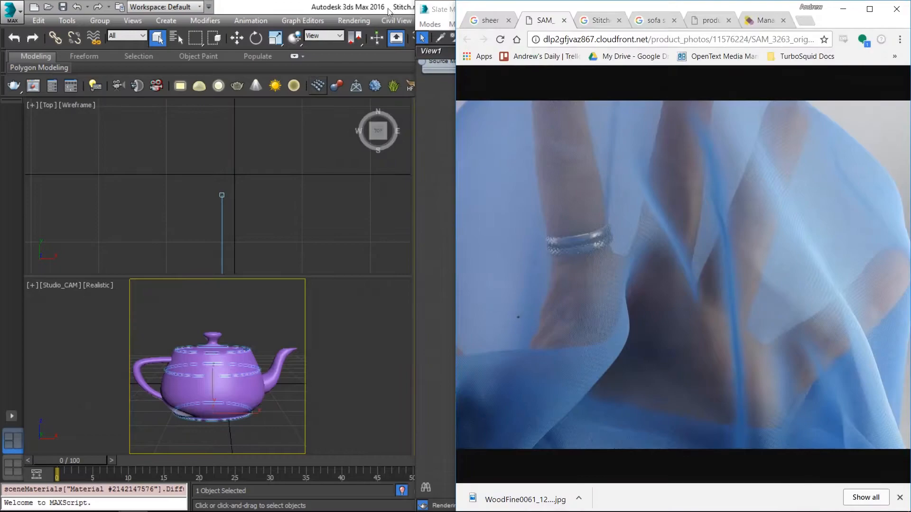
{"action": "left_click", "coordinate": [588, 19]}
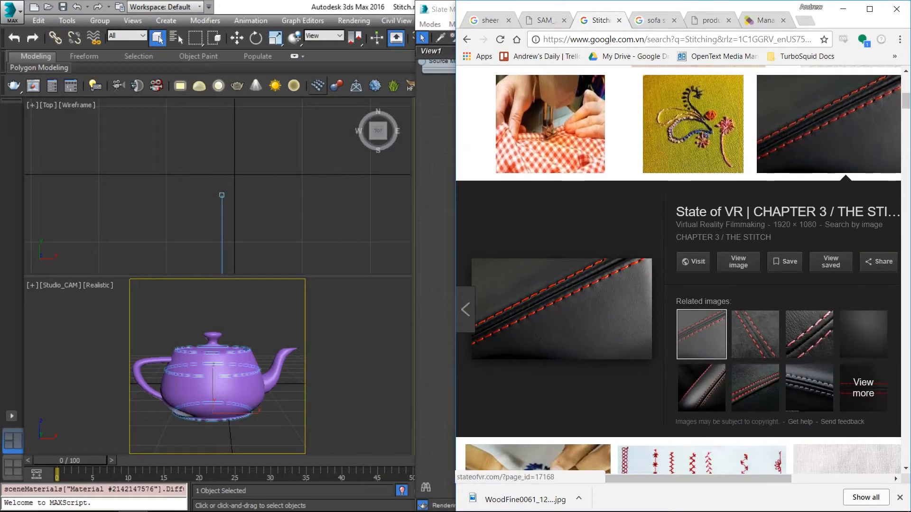
{"action": "left_click", "coordinate": [738, 262]}
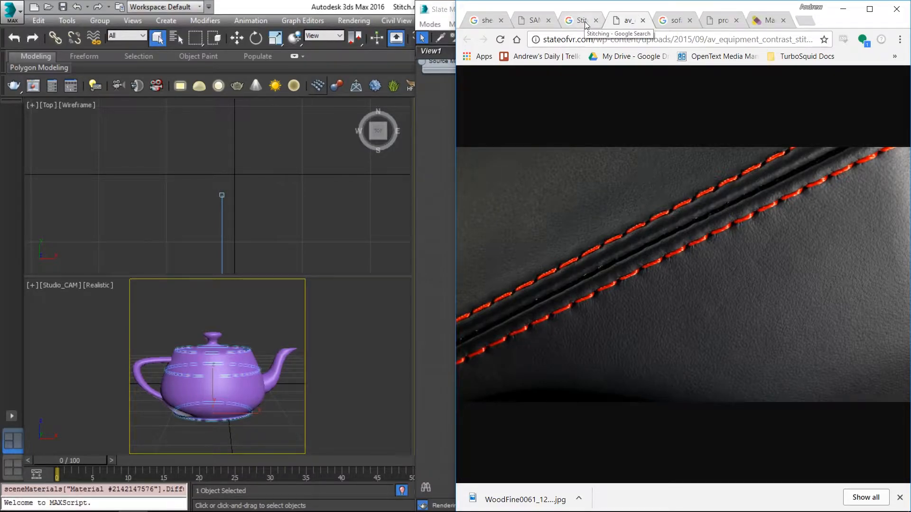
{"action": "left_click", "coordinate": [434, 9]}
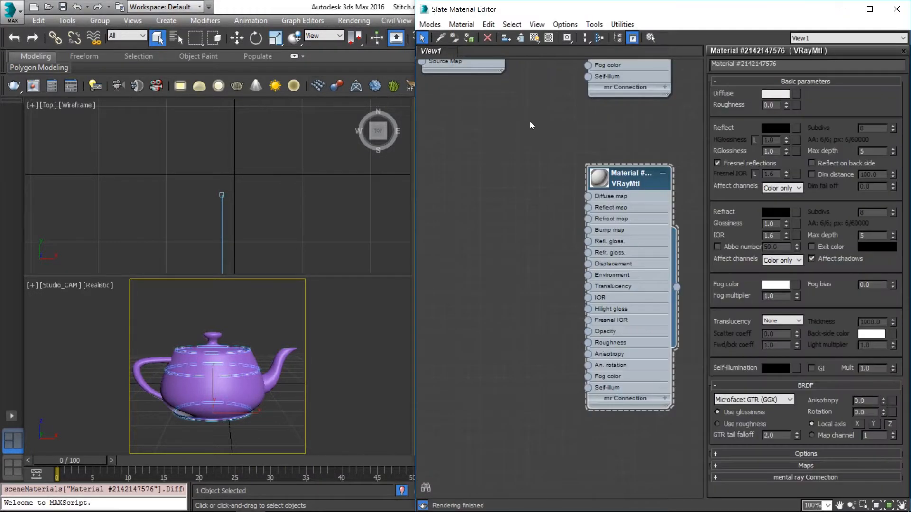
Add a Gradient Ramp map beside the VRayMtl node, open its parameters and enlarge the material's preview.
{"action": "right_click", "coordinate": [457, 148]}
{"action": "mouse_move", "coordinate": [507, 179]}
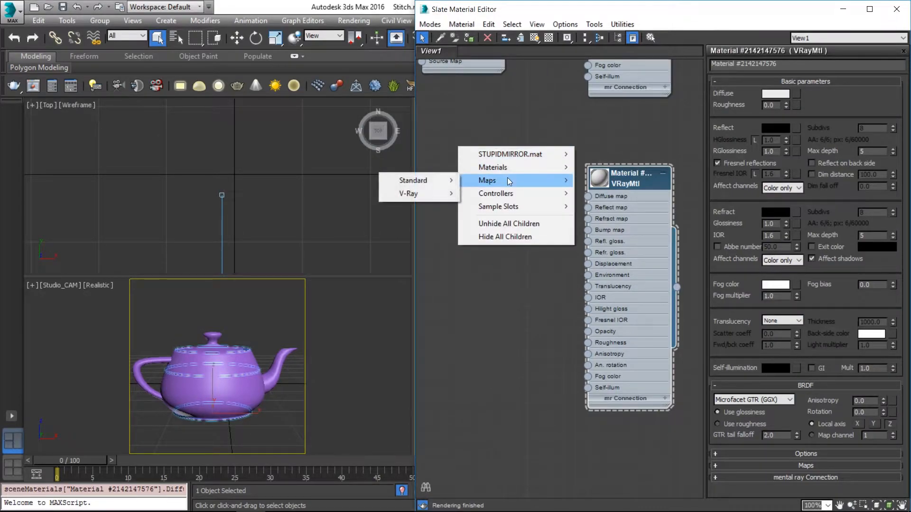
{"action": "mouse_move", "coordinate": [454, 177]}
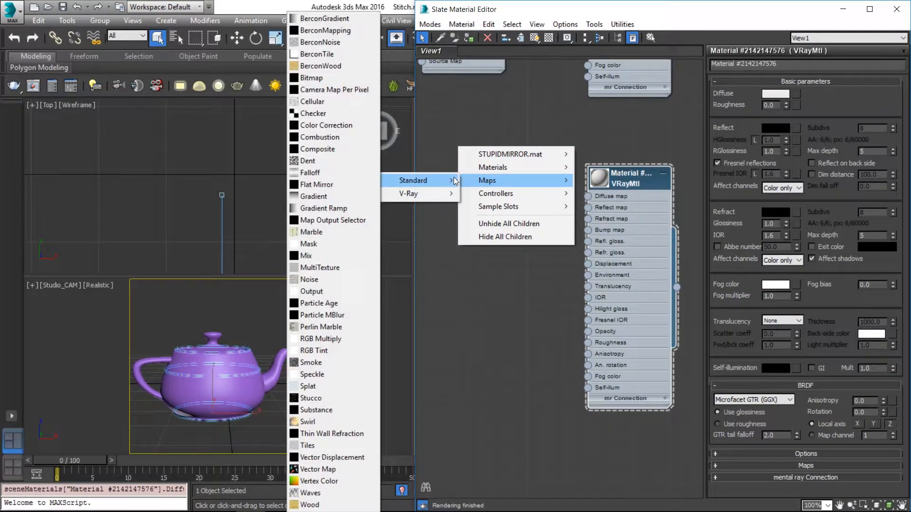
{"action": "left_click", "coordinate": [346, 208]}
{"action": "left_click_drag", "start_coordinate": [497, 149], "coordinate": [526, 195]}
{"action": "double_click", "coordinate": [486, 184]}
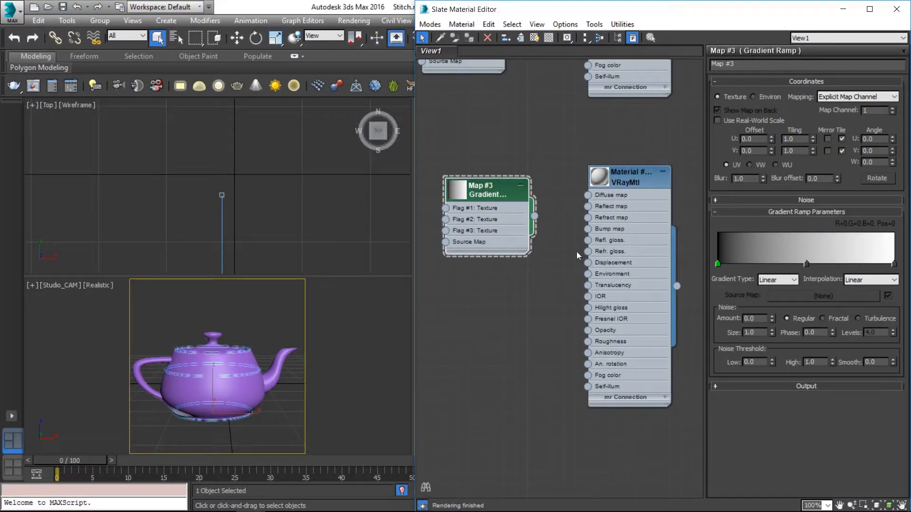
{"action": "double_click", "coordinate": [600, 185]}
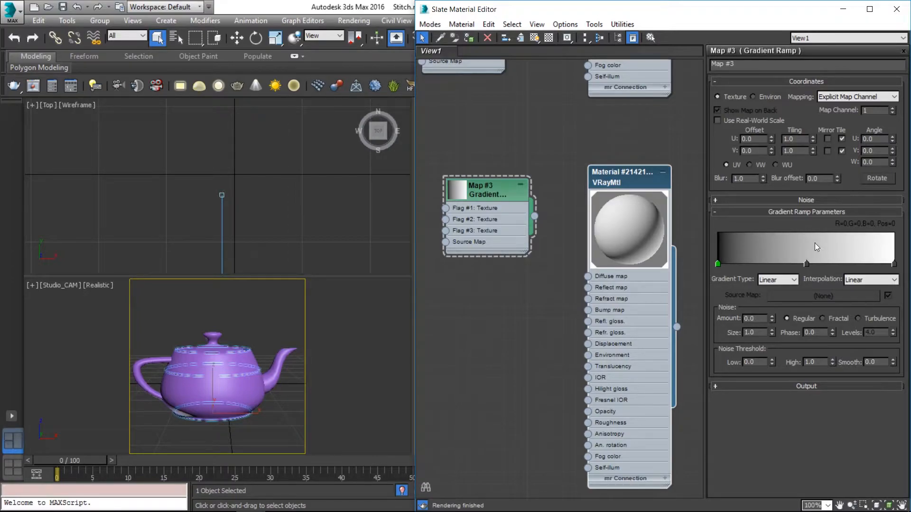
Change the Gradient Ramp's end flag colour from white to black.
{"action": "double_click", "coordinate": [894, 264]}
{"action": "left_click_drag", "start_coordinate": [442, 137], "coordinate": [375, 137]}
{"action": "left_click", "coordinate": [439, 178]}
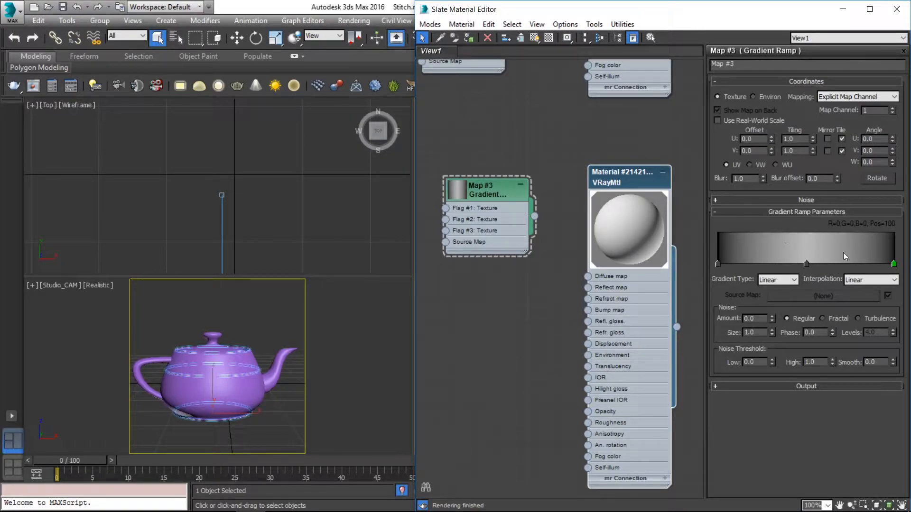
Set the Gradient Ramp's middle flag at position 50 to pure white (255, 255, 255).
{"action": "double_click", "coordinate": [806, 264]}
{"action": "left_click", "coordinate": [426, 139]}
{"action": "left_click_drag", "start_coordinate": [426, 139], "coordinate": [458, 138]}
{"action": "left_click", "coordinate": [439, 178]}
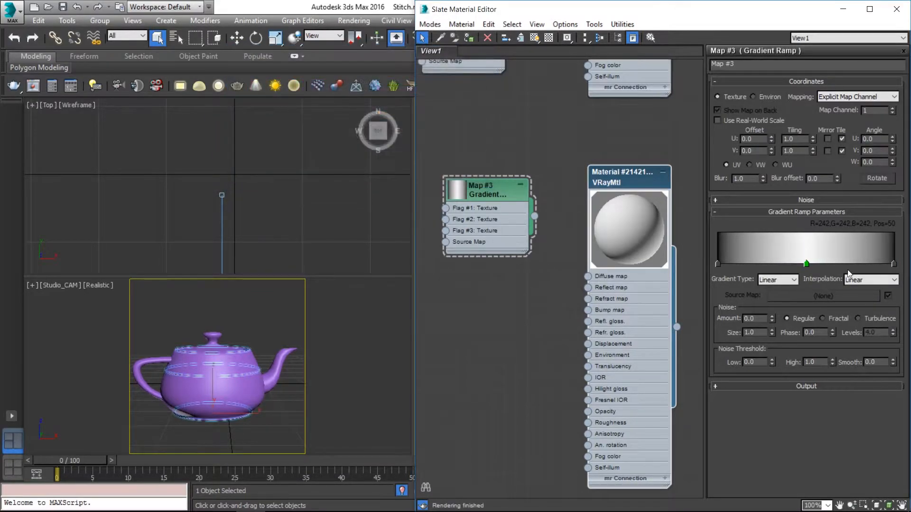
{"action": "double_click", "coordinate": [806, 264]}
{"action": "left_click_drag", "start_coordinate": [441, 137], "coordinate": [508, 138]}
{"action": "left_click", "coordinate": [448, 181]}
Switch to the browser and examine the stitch spacing in the reference image beside the gradient map, and return to 3ds Max.
{"action": "key", "text": "alt+Tab"}
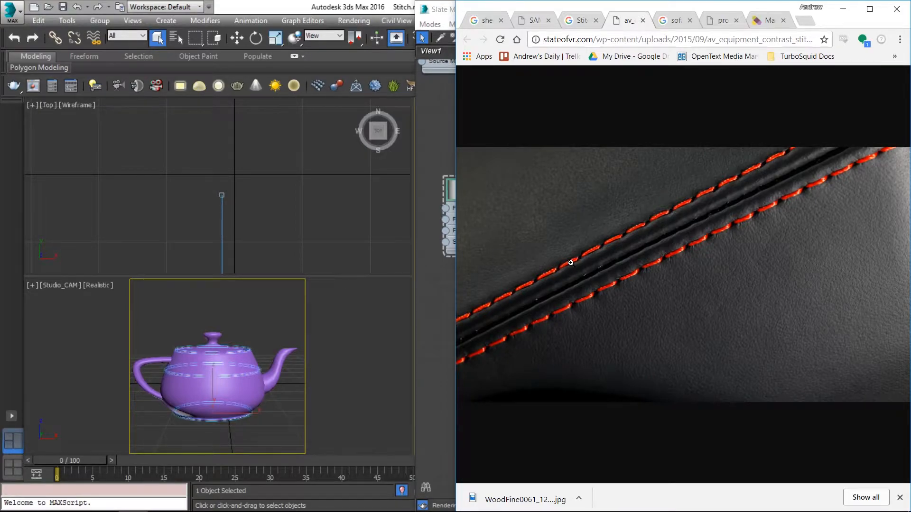
{"action": "left_click_drag", "start_coordinate": [595, 22], "coordinate": [132, 22]}
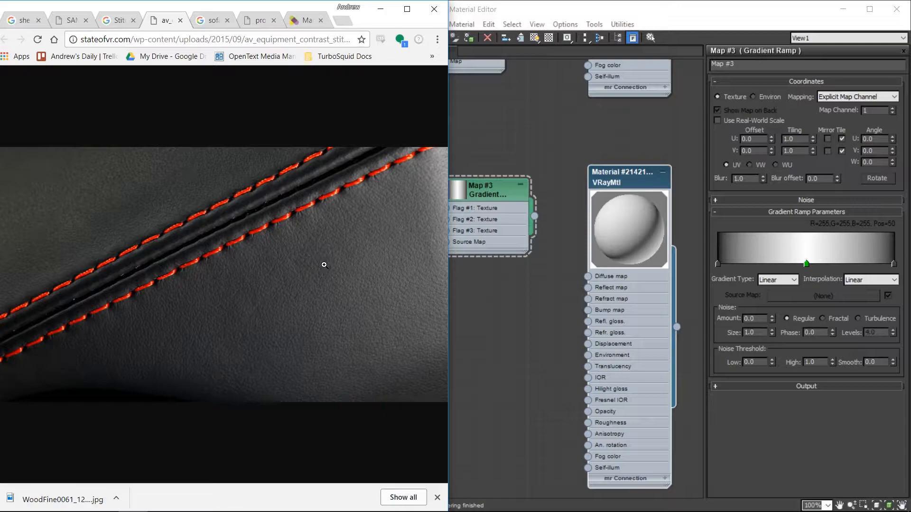
{"action": "left_click", "coordinate": [528, 287]}
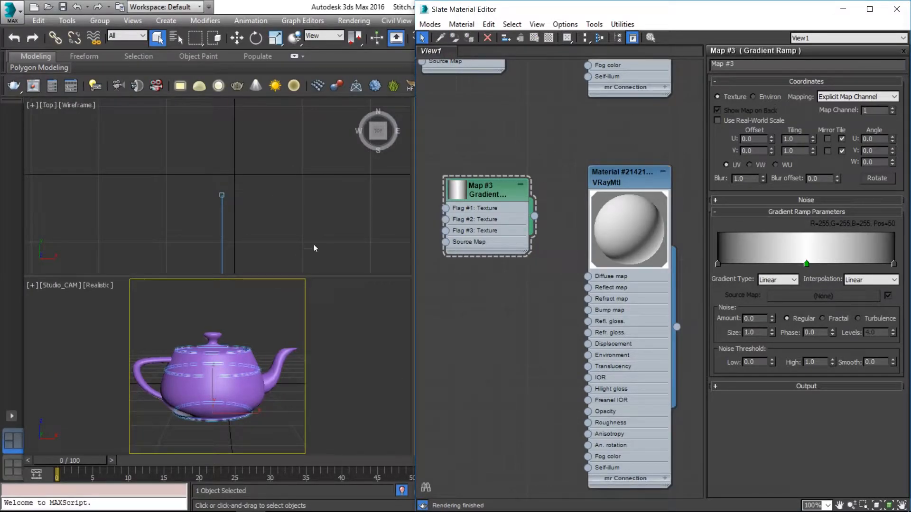
Set the Gradient Ramp's U tiling to 5.2 and enlarge its node preview.
{"action": "left_click_drag", "start_coordinate": [310, 277], "coordinate": [313, 176]}
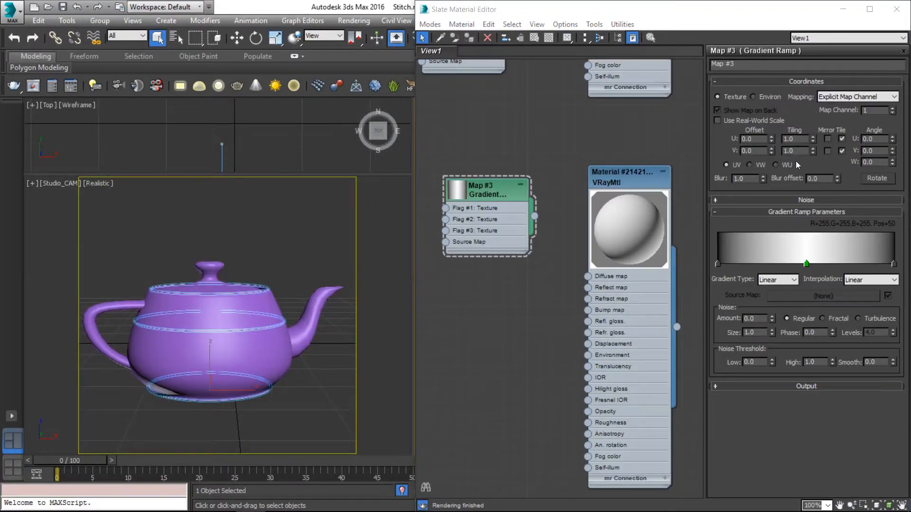
{"action": "left_click_drag", "start_coordinate": [812, 141], "coordinate": [813, 116]}
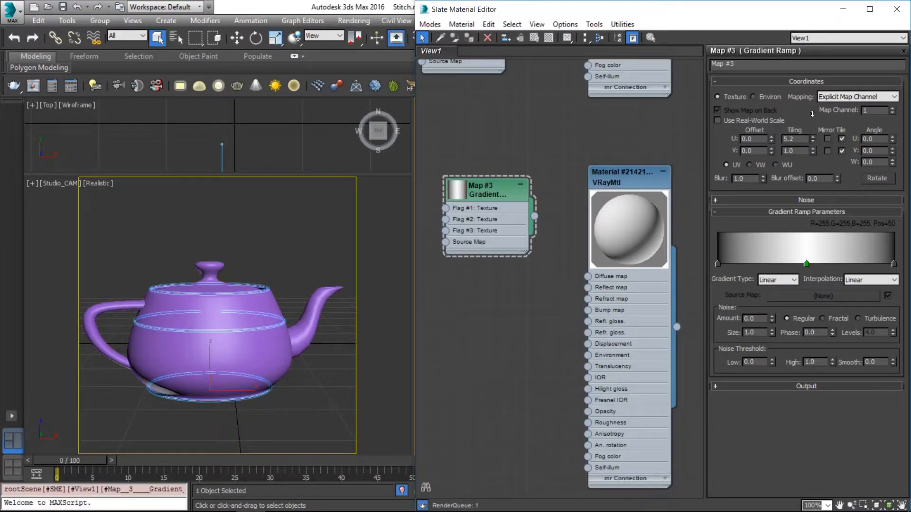
{"action": "double_click", "coordinate": [460, 191]}
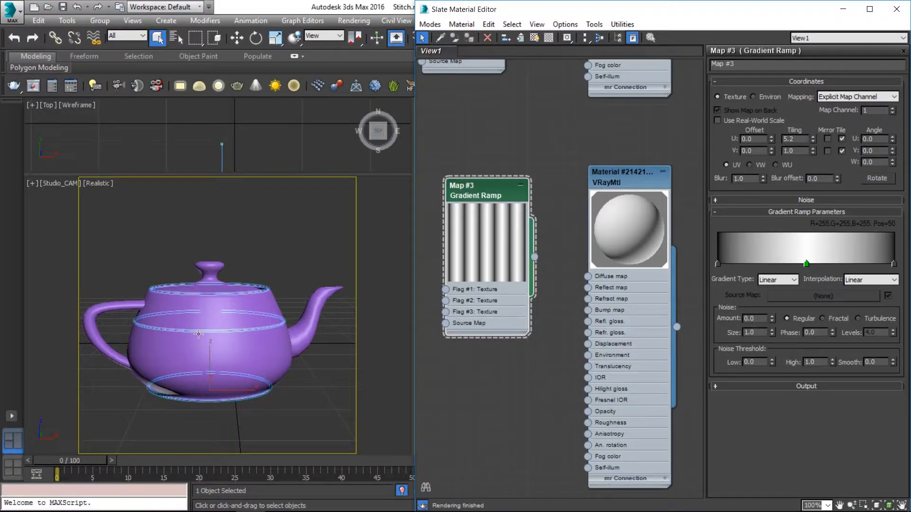
Minimize the Slate Material Editor, select the swept stitching shape and enable Real-World Map Size in its Sweep modifier.
{"action": "left_click", "coordinate": [302, 247]}
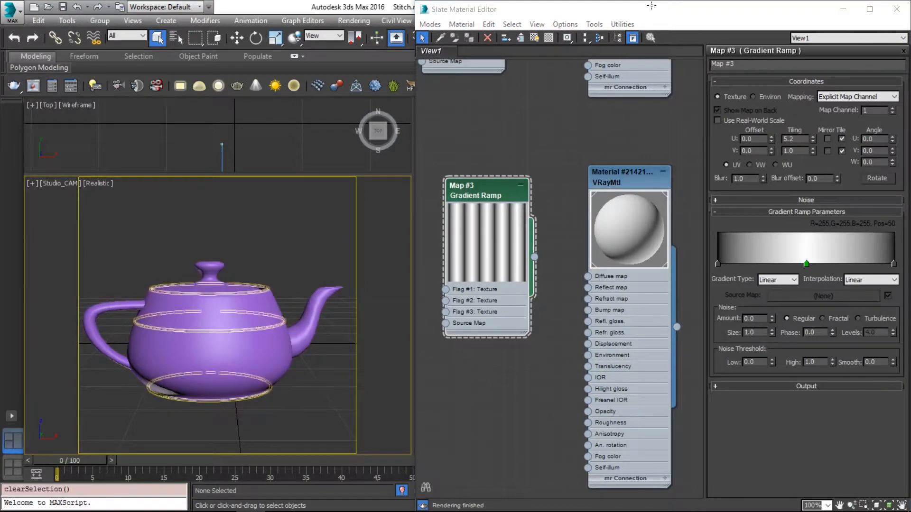
{"action": "left_click", "coordinate": [260, 328]}
{"action": "left_click", "coordinate": [840, 9]}
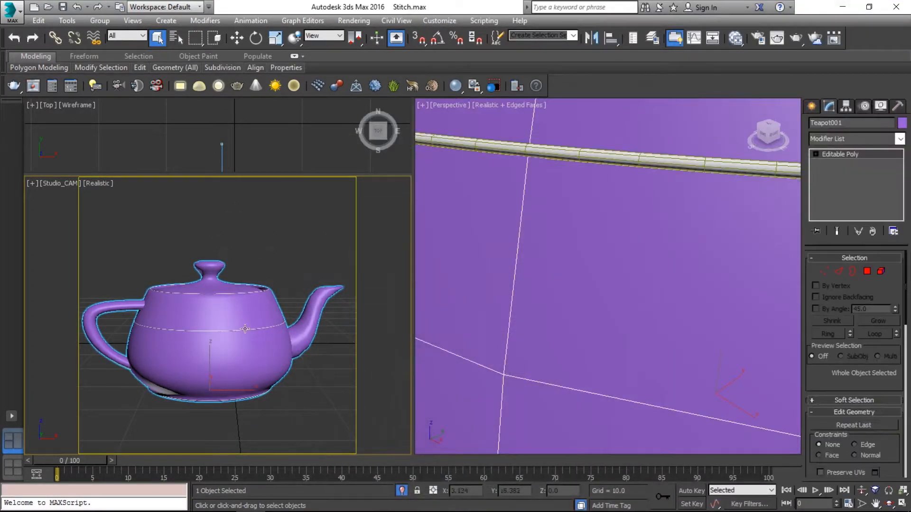
{"action": "left_click", "coordinate": [243, 331]}
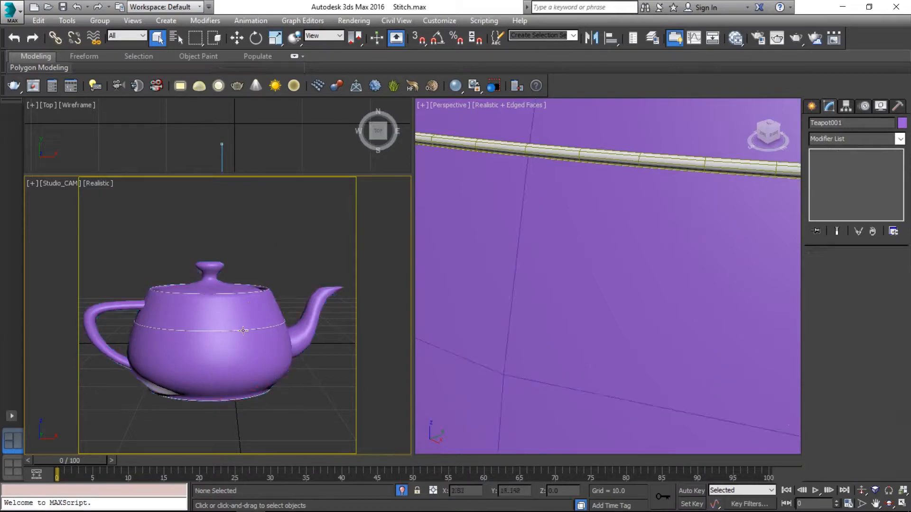
{"action": "left_click", "coordinate": [252, 328]}
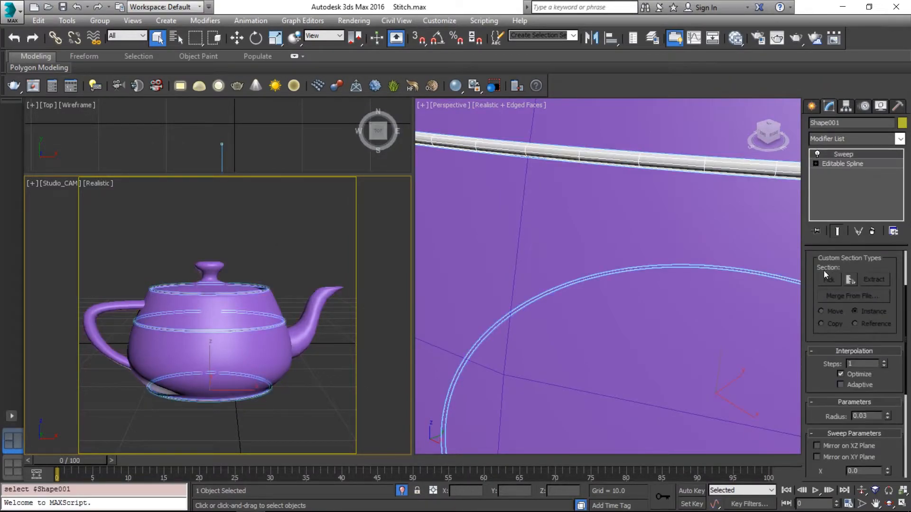
{"action": "left_click_drag", "start_coordinate": [816, 327], "coordinate": [824, 162]}
{"action": "left_click", "coordinate": [839, 426]}
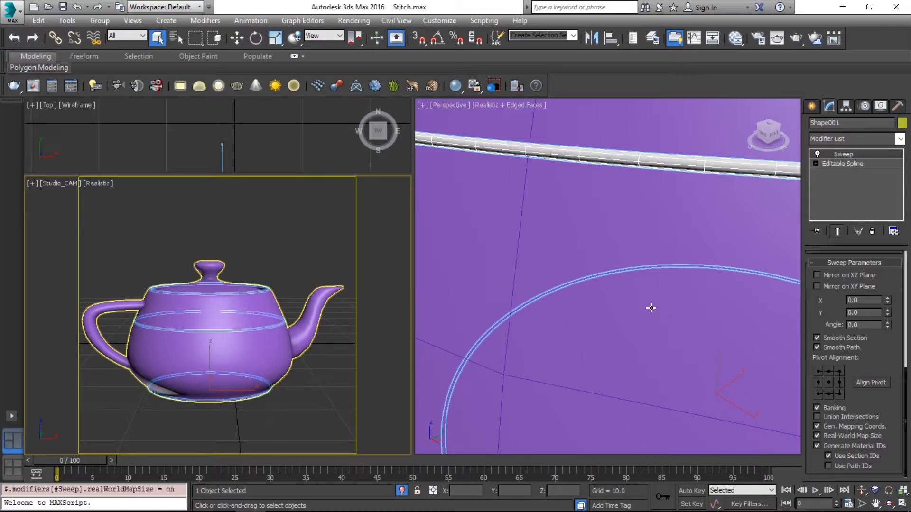
Enable Use Real-World Scale on the Gradient Ramp and connect the map to the VRayMtl's Opacity slot.
{"action": "key", "text": "m"}
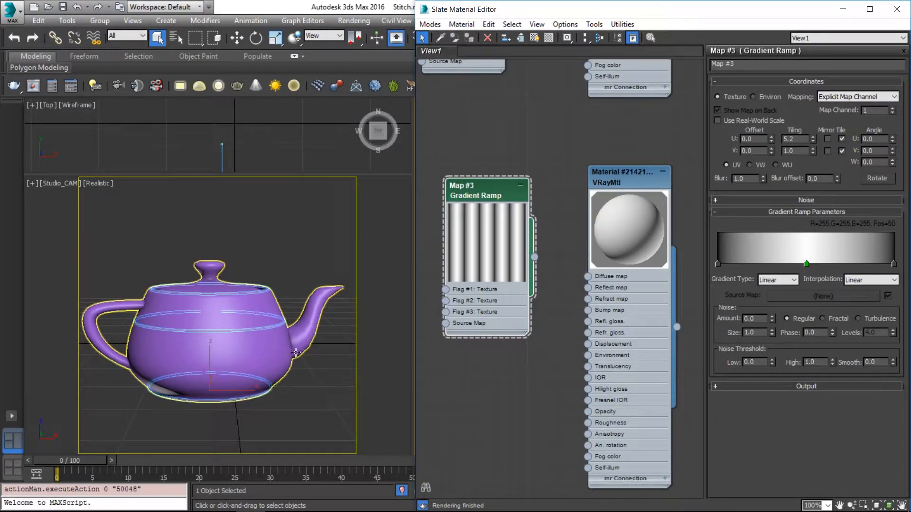
{"action": "left_click", "coordinate": [726, 120]}
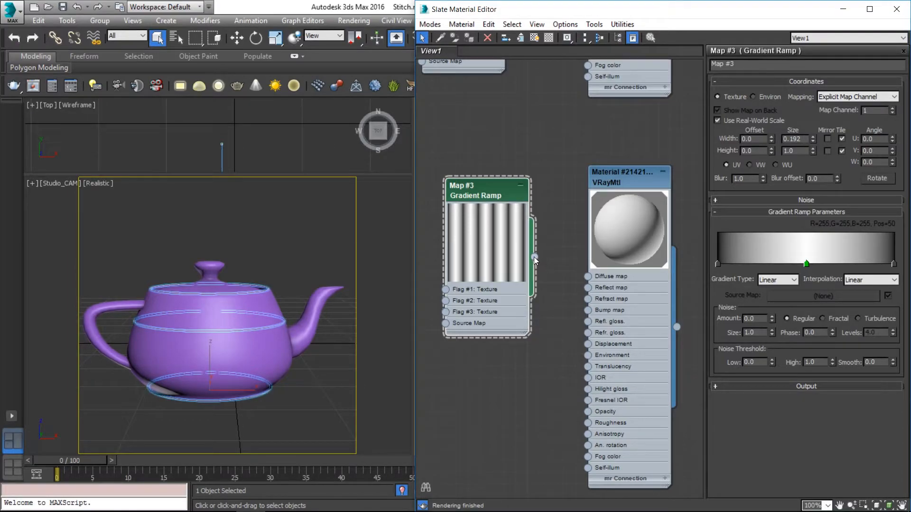
{"action": "left_click_drag", "start_coordinate": [534, 257], "coordinate": [589, 415]}
Switch the camera viewport to a close Perspective view of the stitching and show the Gradient Ramp map on it.
{"action": "key", "text": "p"}
{"action": "left_click", "coordinate": [243, 333]}
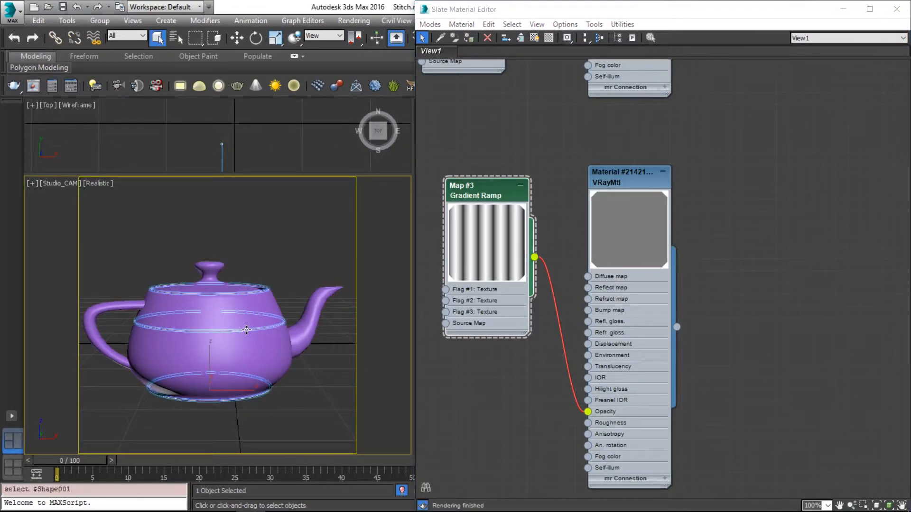
{"action": "key", "text": "p"}
{"action": "middle_click_drag", "start_coordinate": [279, 319], "coordinate": [246, 289]}
{"action": "scroll", "coordinate": [256, 311], "scroll_direction": "down", "scroll_amount": 4}
{"action": "scroll", "coordinate": [247, 289], "scroll_direction": "up", "scroll_amount": 3}
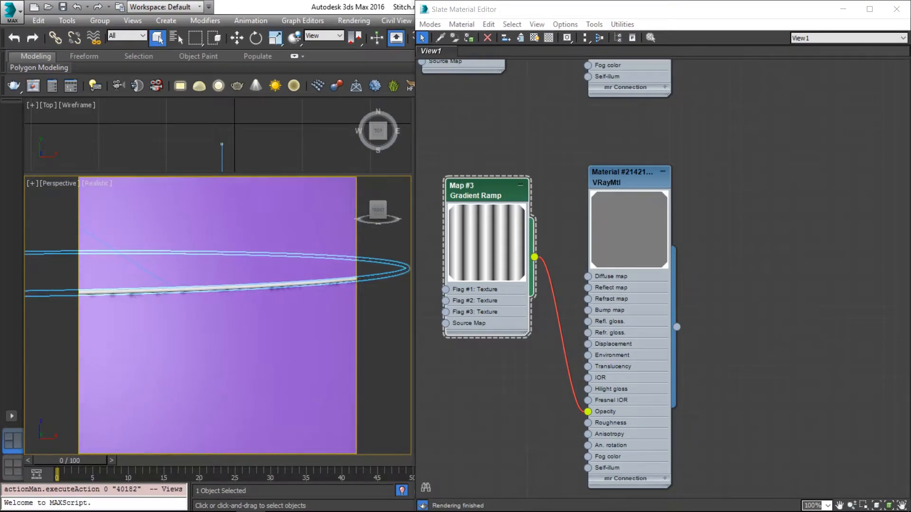
{"action": "left_click", "coordinate": [493, 187]}
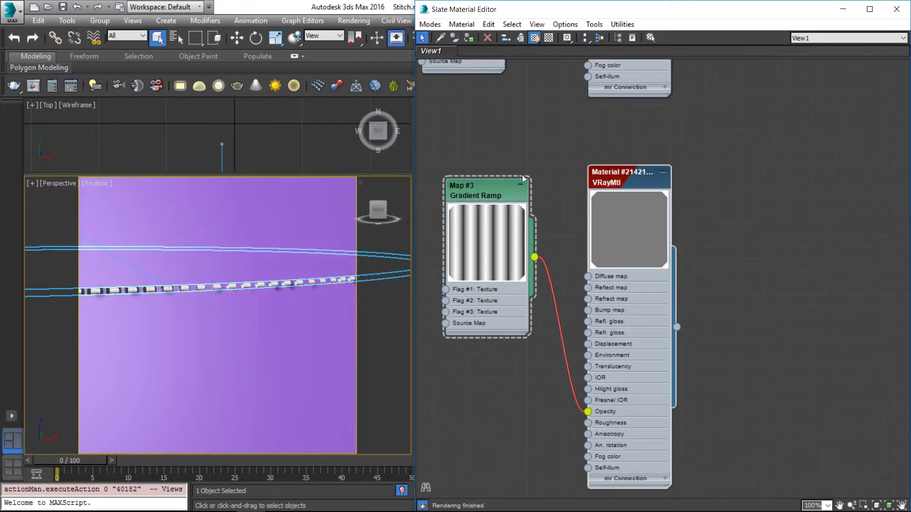
Open the Gradient Ramp's parameters and set its real-world width size to 4.
{"action": "double_click", "coordinate": [500, 189]}
{"action": "double_click", "coordinate": [805, 139]}
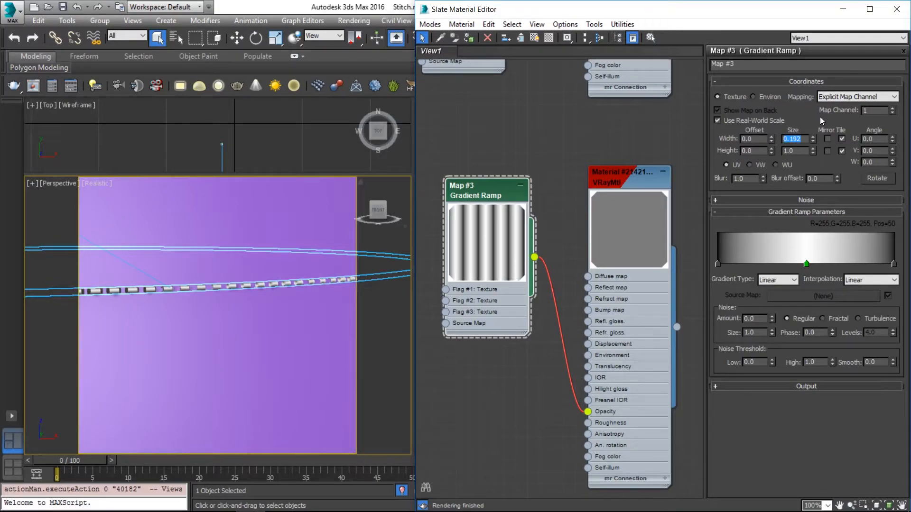
{"action": "type", "text": "4"}
{"action": "key", "text": "Return"}
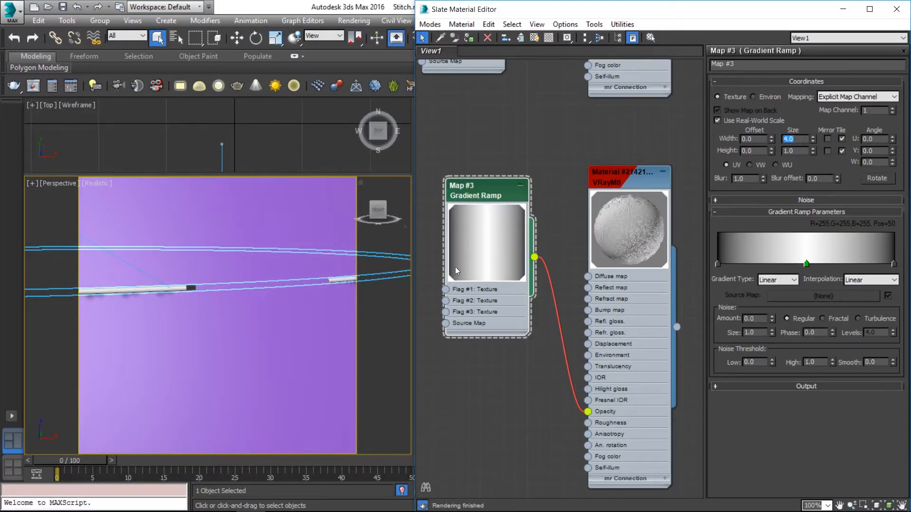
Check the stitch spacing on the whole teapot and set the Gradient Ramp's real-world width size to 2.
{"action": "scroll", "coordinate": [153, 289], "scroll_direction": "down", "scroll_amount": 5}
{"action": "middle_click_drag", "start_coordinate": [141, 287], "coordinate": [149, 286]}
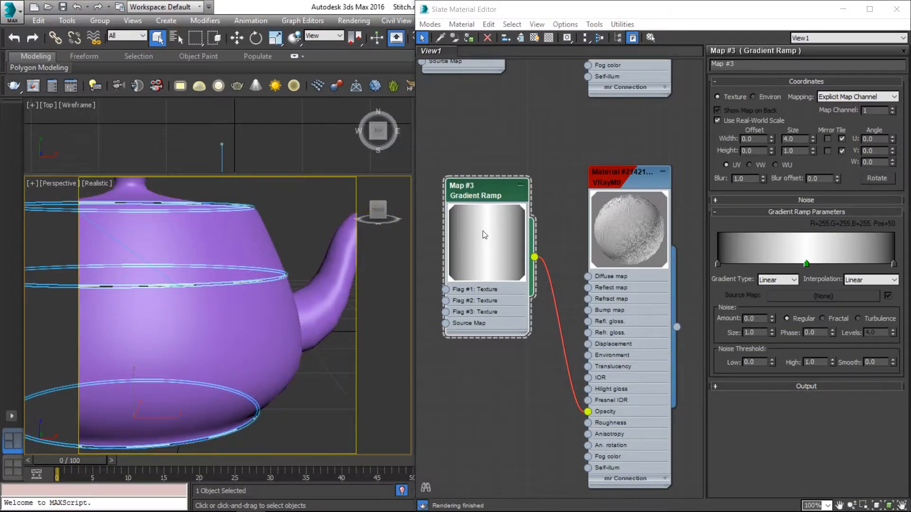
{"action": "left_click_drag", "start_coordinate": [807, 139], "coordinate": [776, 141]}
{"action": "type", "text": "2"}
{"action": "key", "text": "Return"}
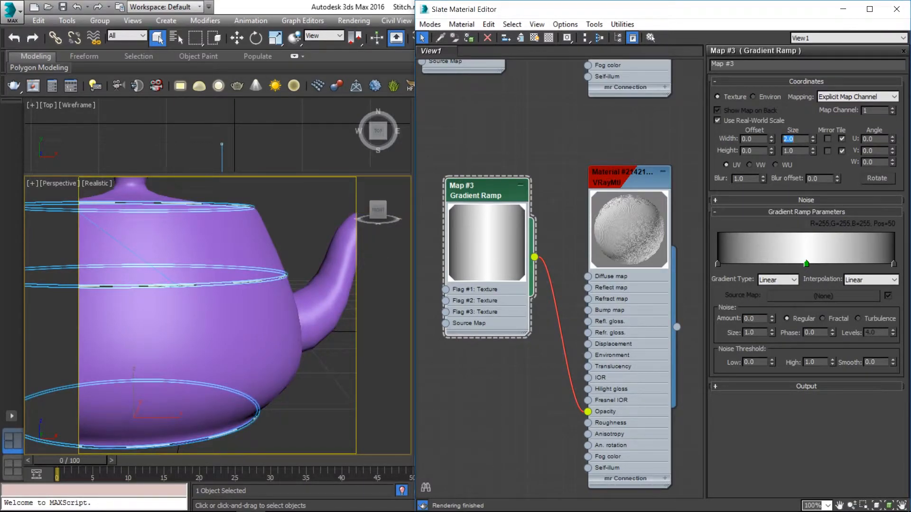
Show the Studio_CAM view, start an interactive V-Ray render and enlarge a region around the middle stitching line.
{"action": "left_click", "coordinate": [304, 235]}
{"action": "key", "text": "c"}
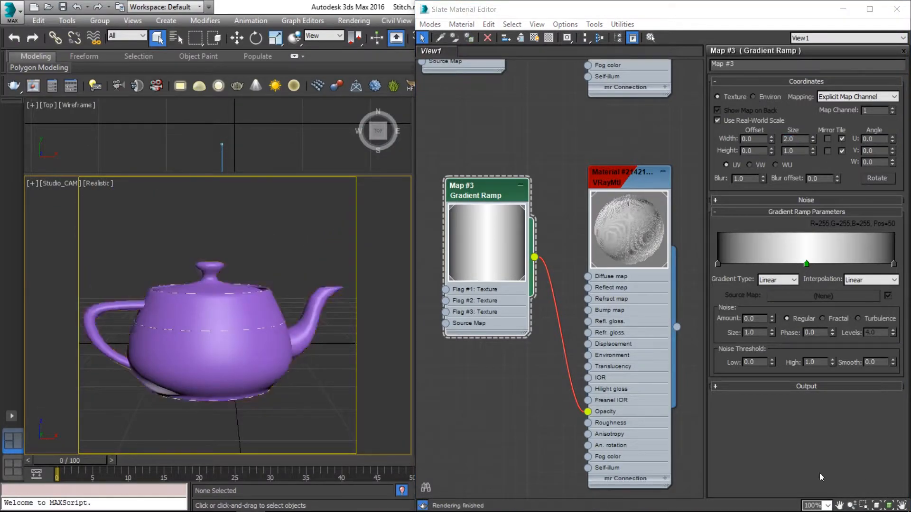
{"action": "left_click", "coordinate": [21, 86]}
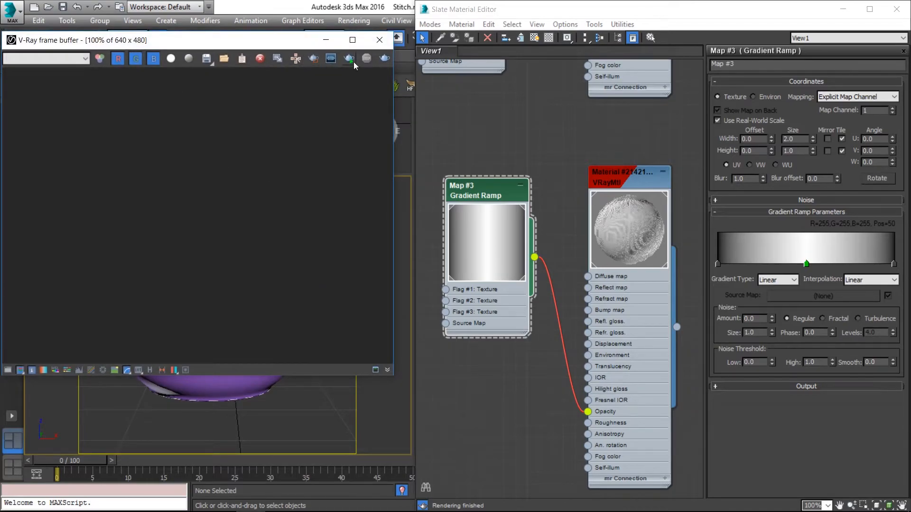
{"action": "left_click", "coordinate": [314, 60]}
{"action": "right_click", "coordinate": [258, 234]}
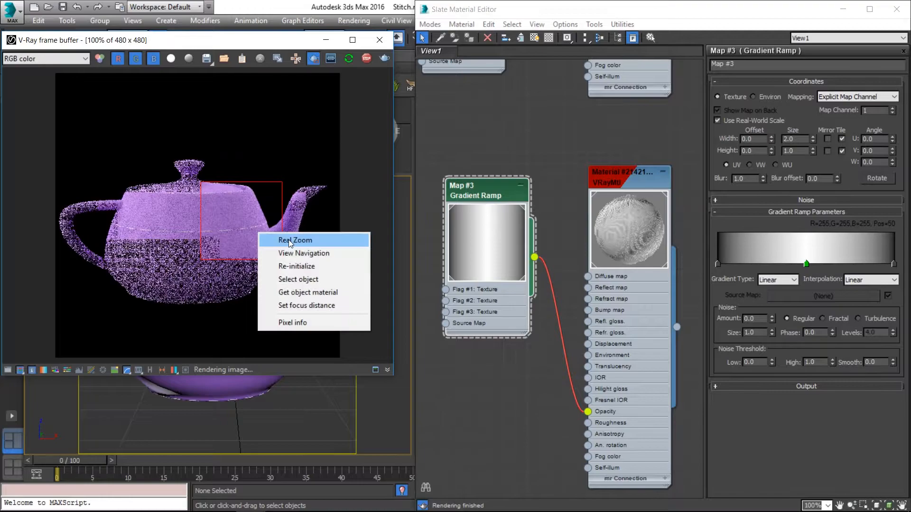
{"action": "left_click", "coordinate": [288, 240]}
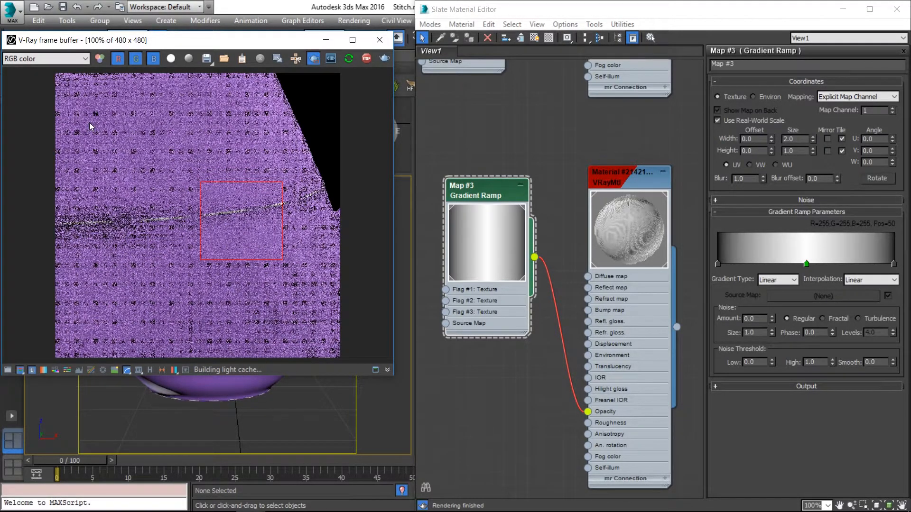
{"action": "left_click_drag", "start_coordinate": [94, 123], "coordinate": [340, 337]}
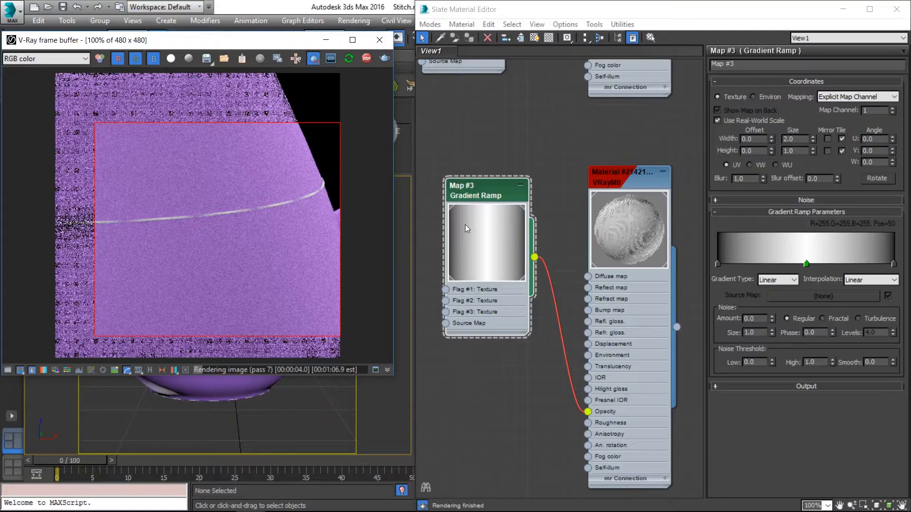
Add a white flag between the Gradient Ramp's centre and its black end, and move the centre white flag to position 16.
{"action": "left_click", "coordinate": [489, 193]}
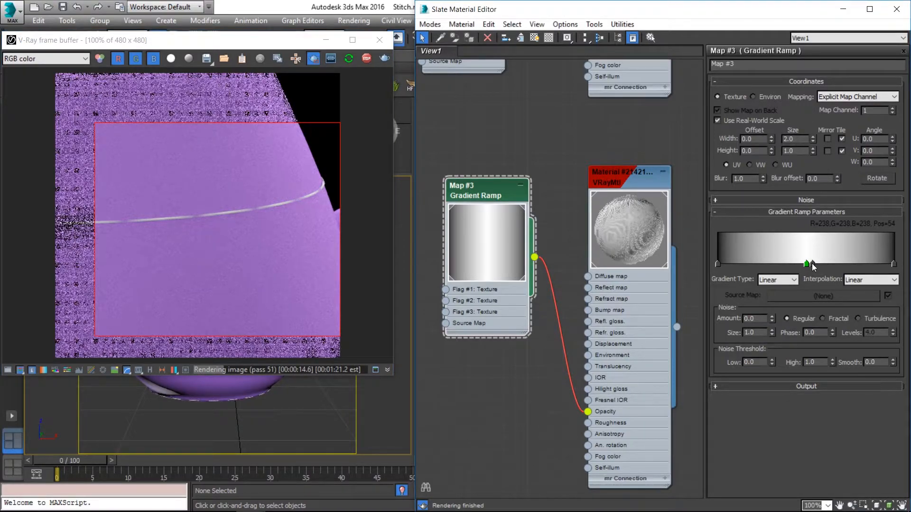
{"action": "left_click_drag", "start_coordinate": [812, 263], "coordinate": [838, 263]}
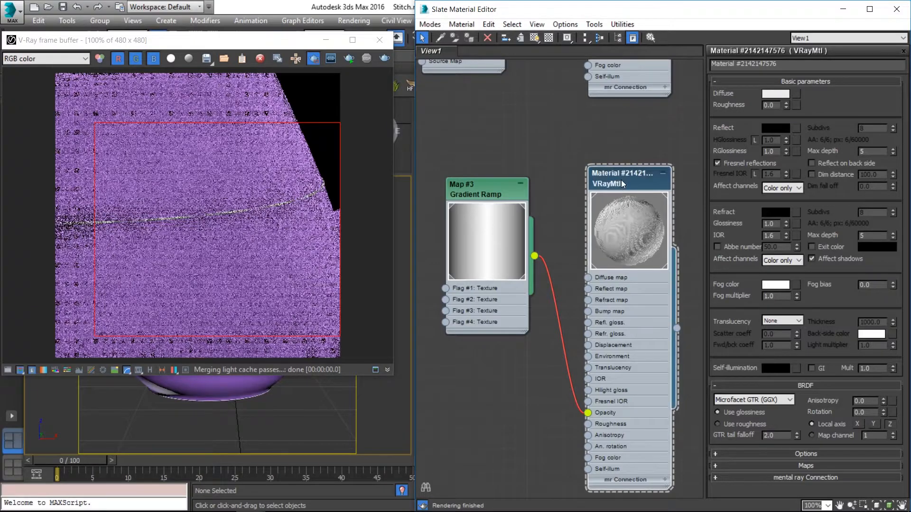
{"action": "double_click", "coordinate": [510, 192]}
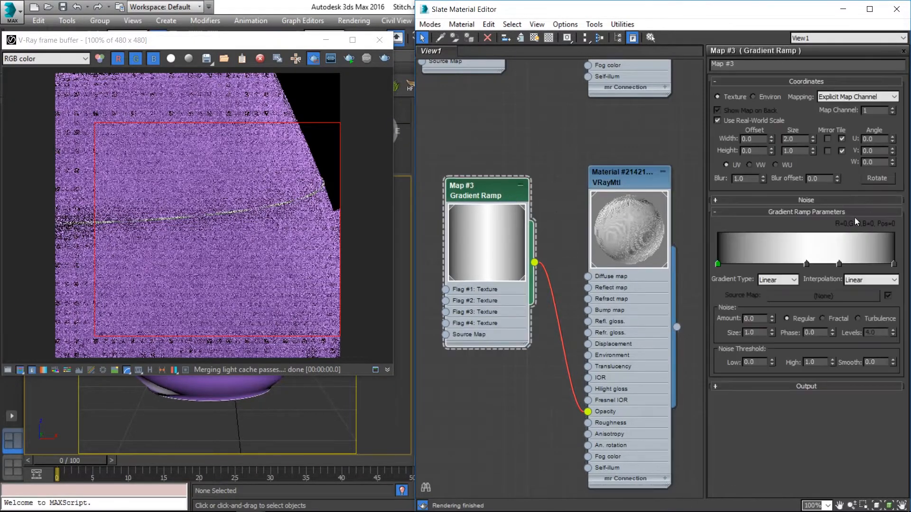
{"action": "left_click_drag", "start_coordinate": [807, 265], "coordinate": [747, 264]}
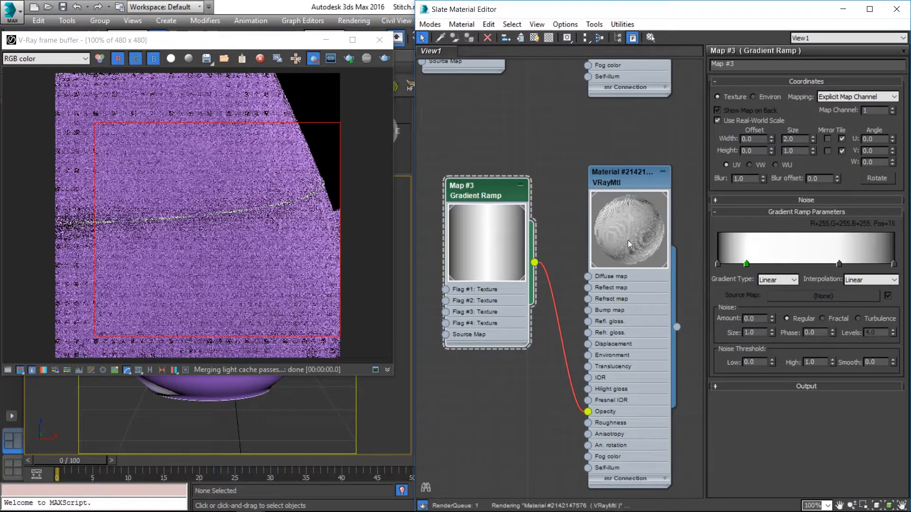
Restart the interactive V-Ray render and zoom into a region around the middle stitching line.
{"action": "left_click", "coordinate": [364, 57]}
{"action": "left_click_drag", "start_coordinate": [190, 144], "coordinate": [320, 275]}
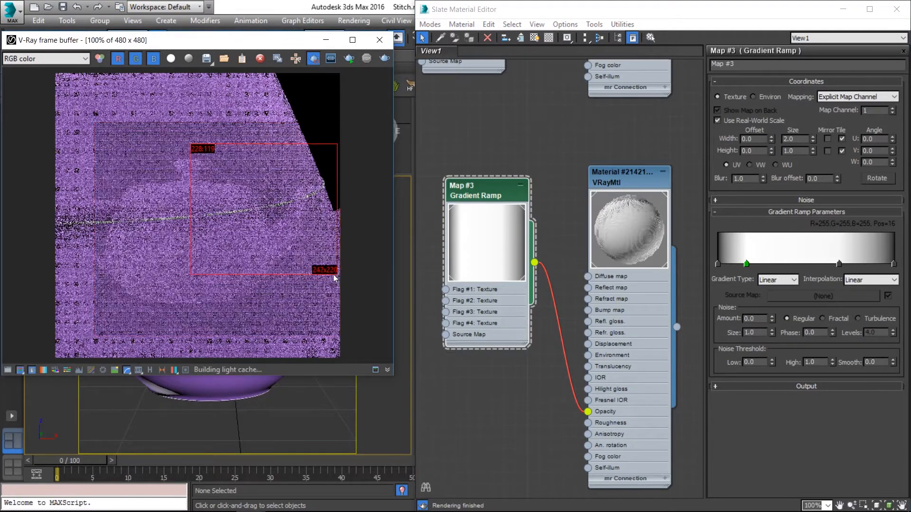
{"action": "right_click", "coordinate": [258, 230]}
{"action": "left_click", "coordinate": [259, 230]}
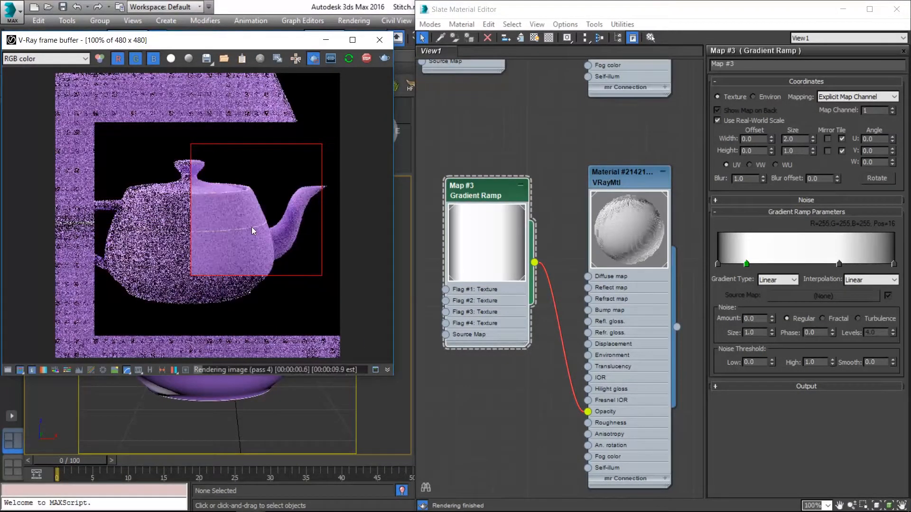
{"action": "left_click_drag", "start_coordinate": [197, 171], "coordinate": [309, 285]}
{"action": "mouse_move", "coordinate": [127, 123]}
{"action": "left_mouse_down"}
{"action": "mouse_move", "coordinate": [311, 352]}
{"action": "mouse_move", "coordinate": [303, 324]}
{"action": "left_mouse_up"}
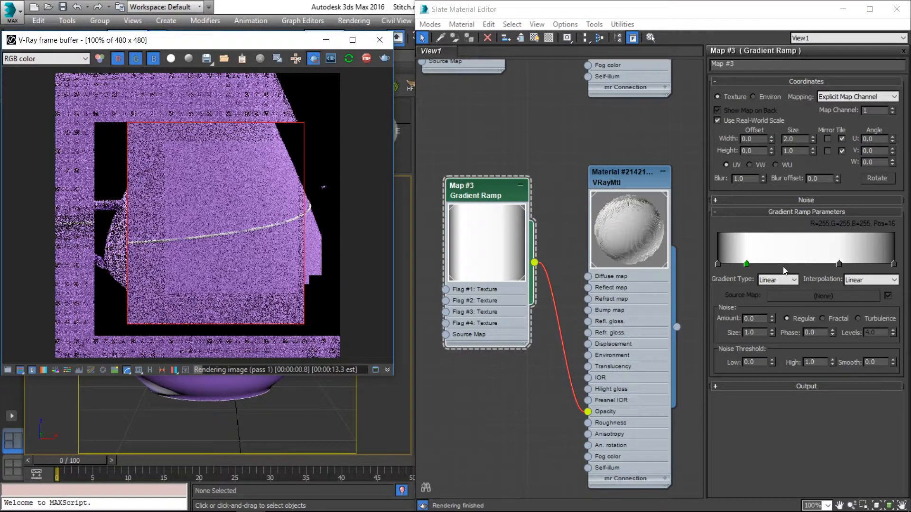
Add black flags at positions 13 and 90 of the Gradient Ramp and shift the first white flag inward.
{"action": "left_click", "coordinate": [724, 264]}
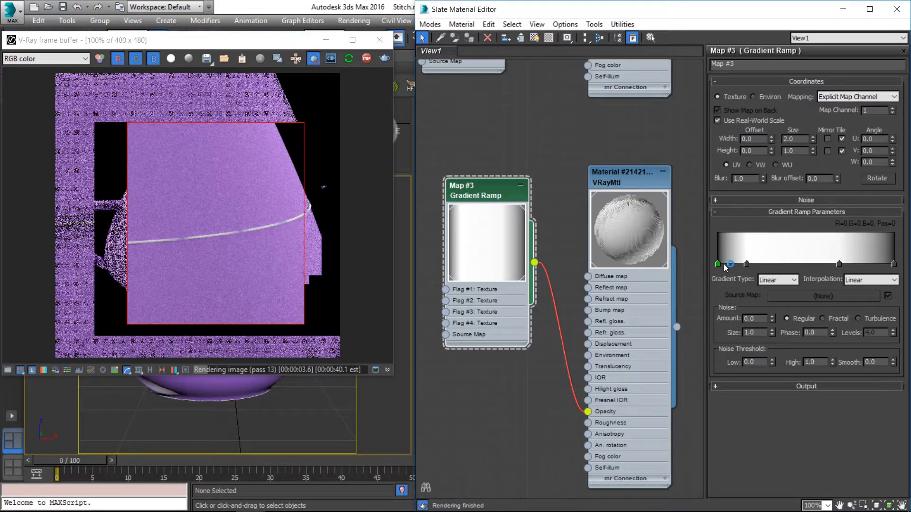
{"action": "left_click", "coordinate": [730, 263]}
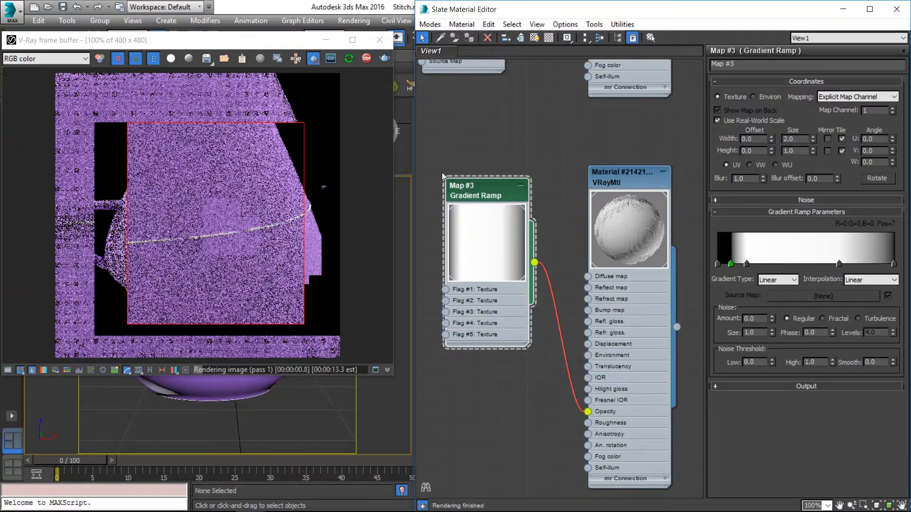
{"action": "left_click", "coordinate": [746, 263]}
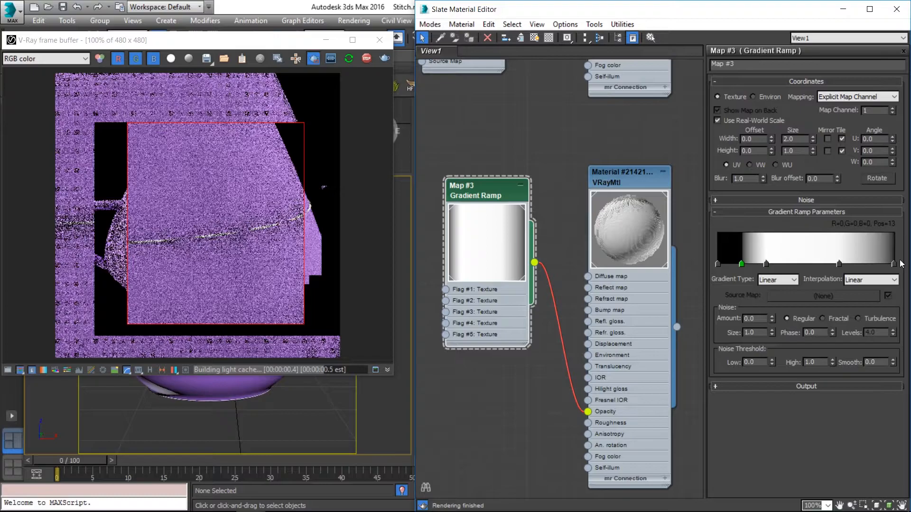
{"action": "left_click", "coordinate": [886, 265]}
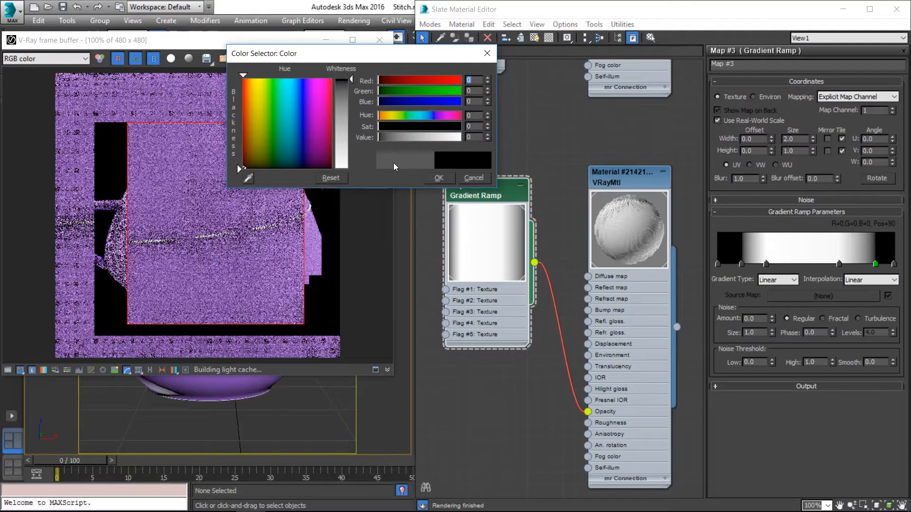
{"action": "left_click", "coordinate": [438, 177]}
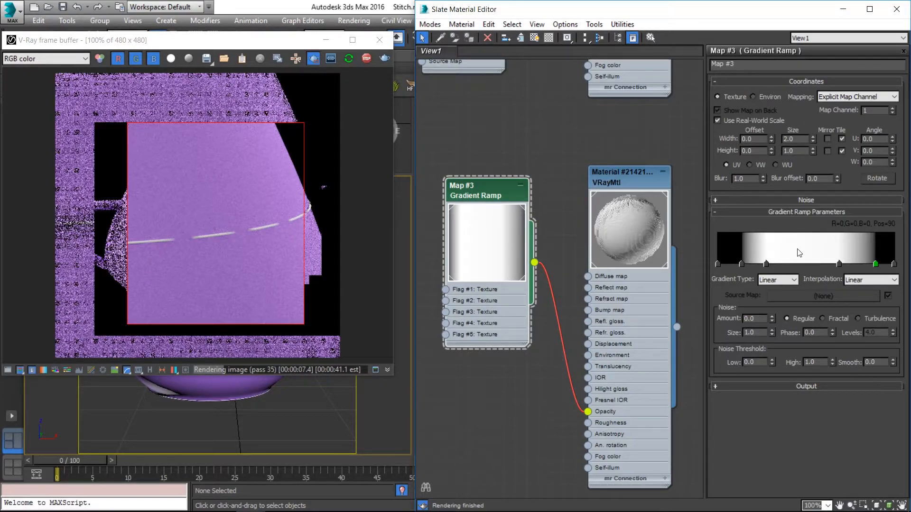
Try an extra flag at position 45 of the Gradient Ramp and shift the first white flag slightly toward the black edge.
{"action": "double_click", "coordinate": [797, 263]}
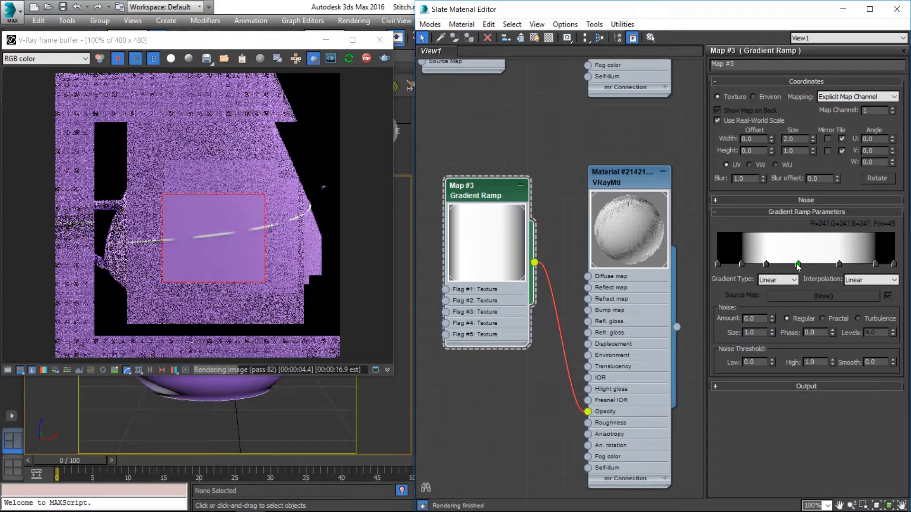
{"action": "left_click_drag", "start_coordinate": [799, 264], "coordinate": [728, 277]}
{"action": "left_click_drag", "start_coordinate": [765, 264], "coordinate": [759, 265]}
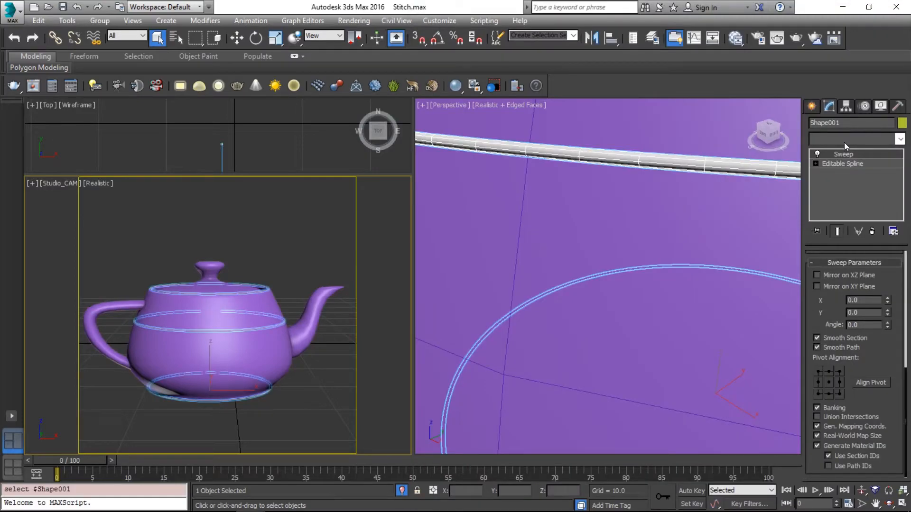
Add a VRayDisplacementMod modifier to the swept stitching shape.
{"action": "left_click", "coordinate": [844, 142]}
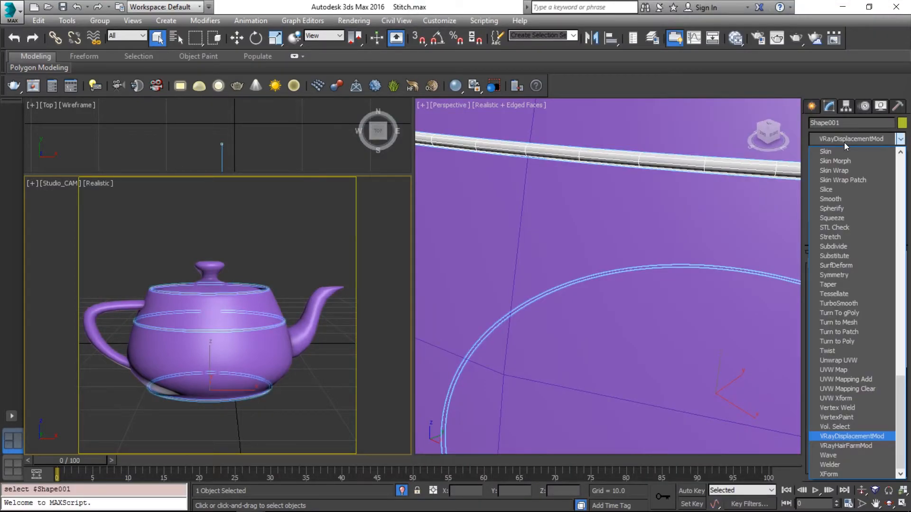
{"action": "key", "text": "Return"}
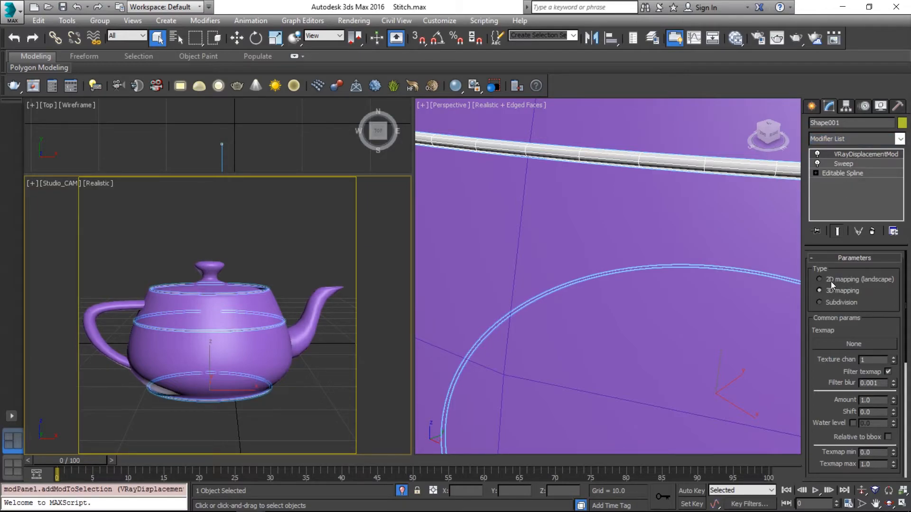
{"action": "left_click", "coordinate": [615, 158]}
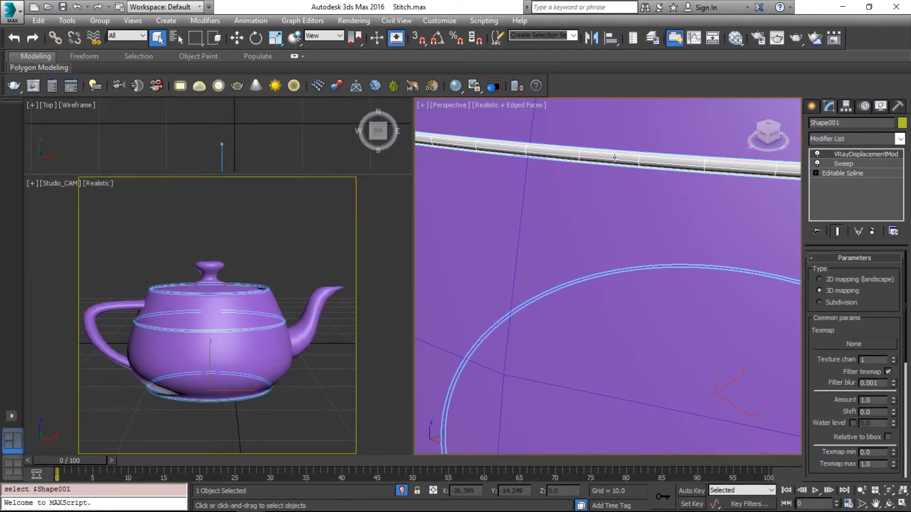
Scale the stitching shape in local X and Y, trying 99 percent and settling on 97 percent for both.
{"action": "scroll", "coordinate": [617, 157], "scroll_direction": "down", "scroll_amount": 3}
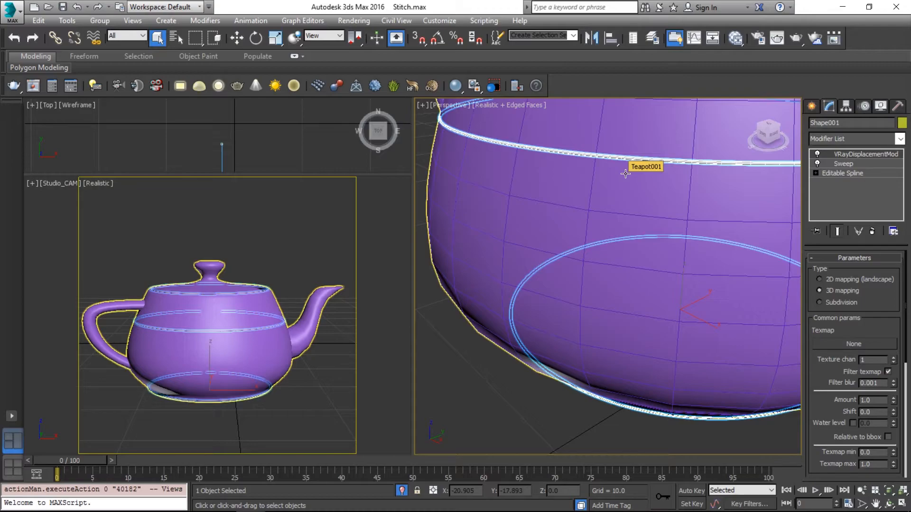
{"action": "right_click", "coordinate": [276, 38]}
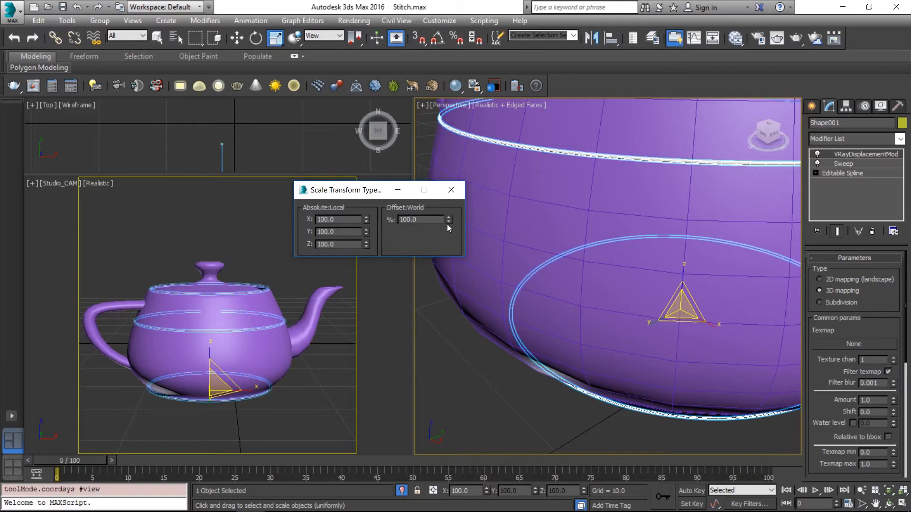
{"action": "double_click", "coordinate": [332, 219]}
{"action": "type", "text": "99"}
{"action": "key", "text": "Tab"}
{"action": "type", "text": "99"}
{"action": "key", "text": "Return"}
{"action": "left_click_drag", "start_coordinate": [339, 219], "coordinate": [231, 217]}
{"action": "type", "text": "97"}
{"action": "key", "text": "Tab"}
{"action": "type", "text": "97"}
{"action": "key", "text": "Return"}
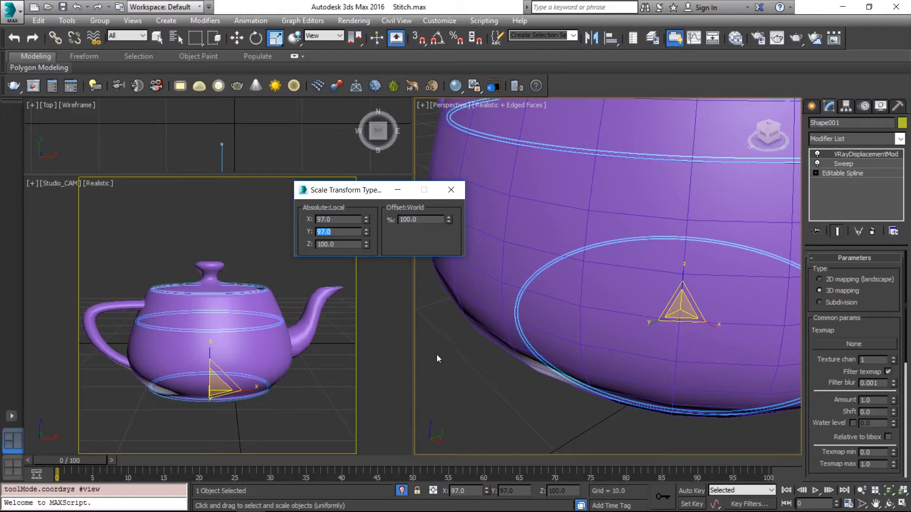
{"action": "left_click", "coordinate": [451, 191]}
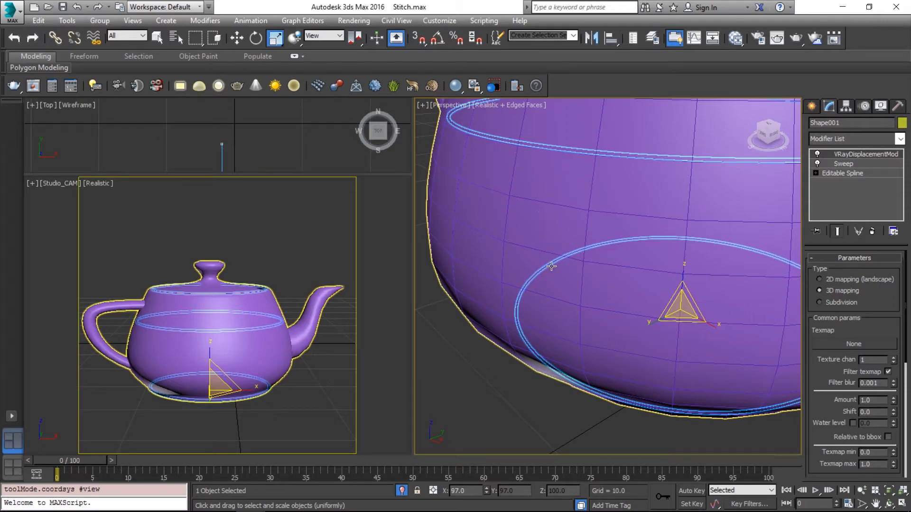
Assign the Map #4 Gradient Ramp from the material editor as the VRayDisplacementMod's texmap.
{"action": "key", "text": "m"}
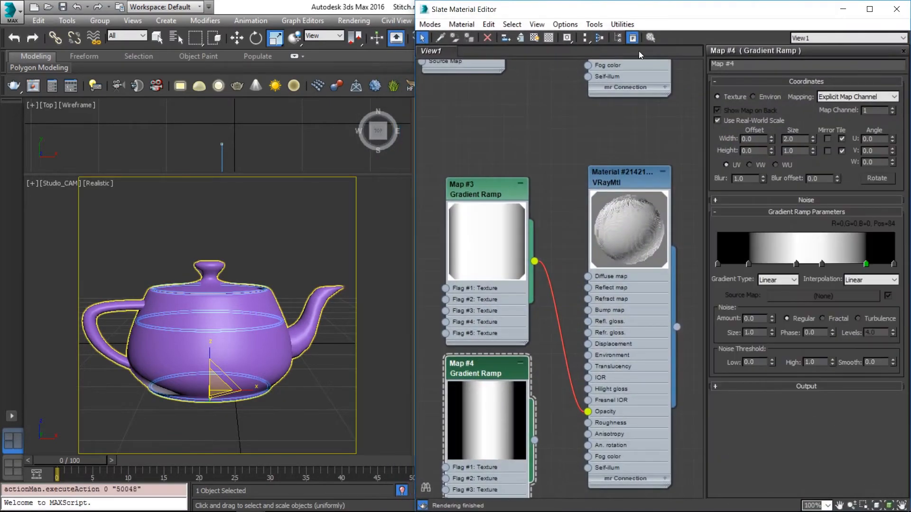
{"action": "left_click_drag", "start_coordinate": [683, 10], "coordinate": [480, 12]}
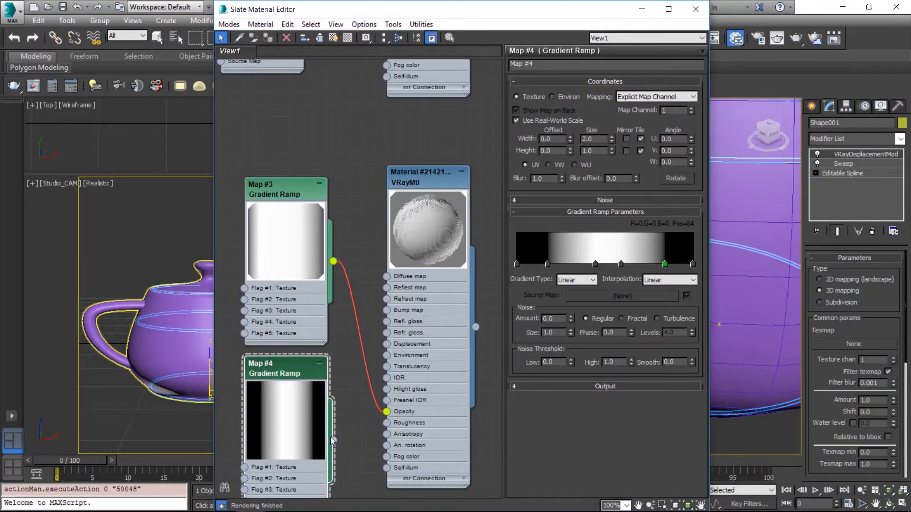
{"action": "left_click_drag", "start_coordinate": [334, 440], "coordinate": [853, 344]}
{"action": "left_click", "coordinate": [429, 294]}
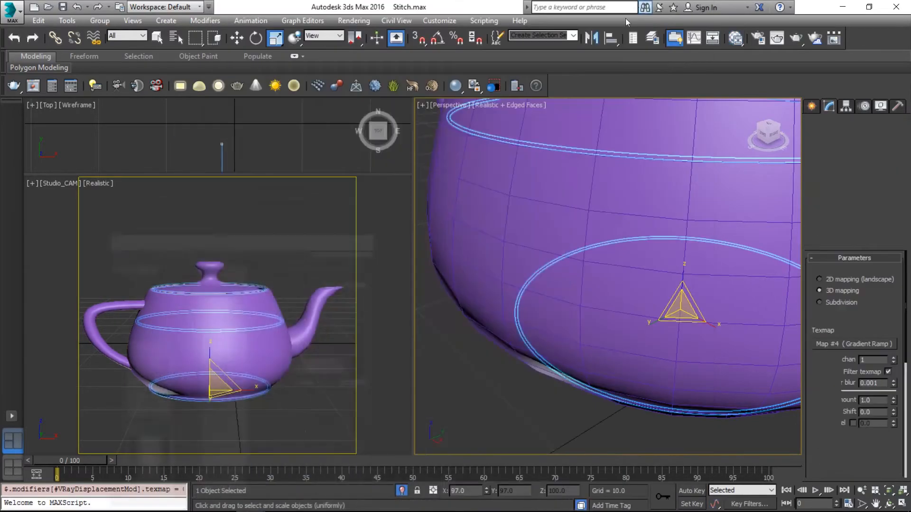
{"action": "left_click", "coordinate": [640, 10]}
Start an interactive V-Ray render of the displaced stitching and zoom in on the teapot's upper body.
{"action": "key", "text": "alt+Tab"}
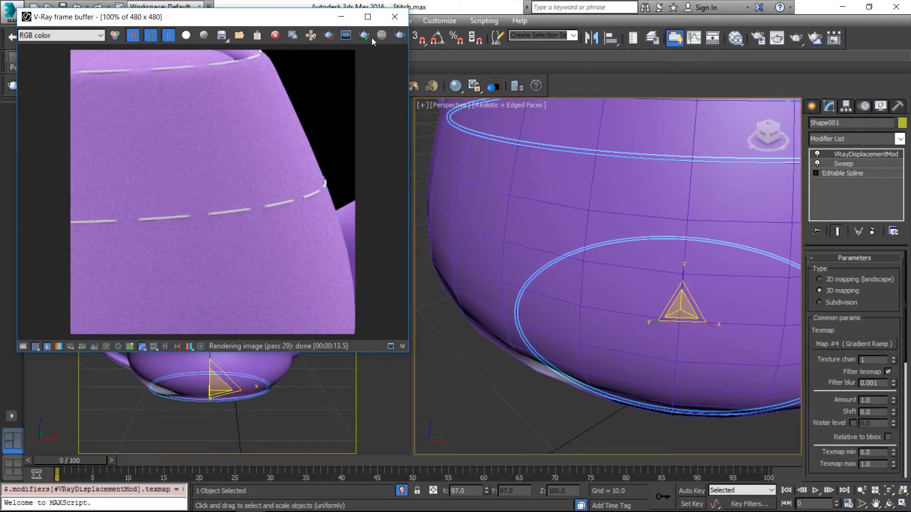
{"action": "left_click", "coordinate": [363, 37]}
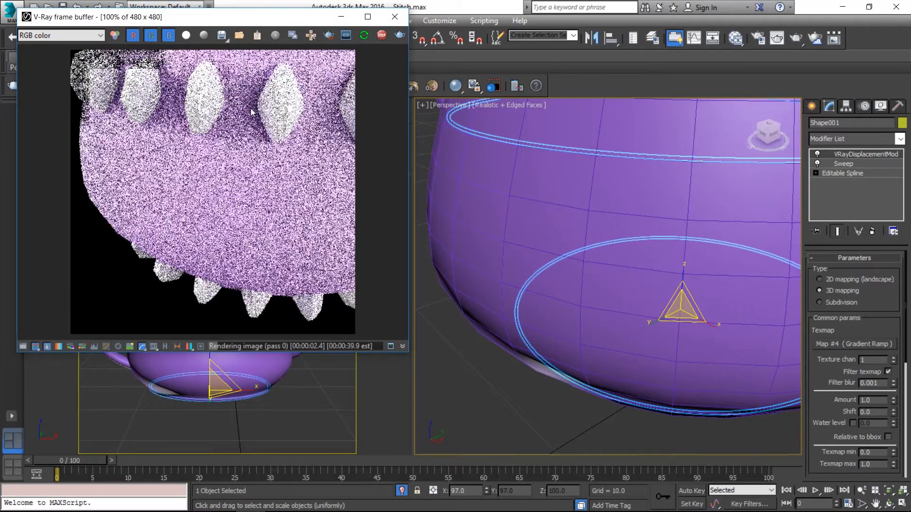
{"action": "left_click", "coordinate": [202, 371]}
{"action": "right_click", "coordinate": [247, 172]}
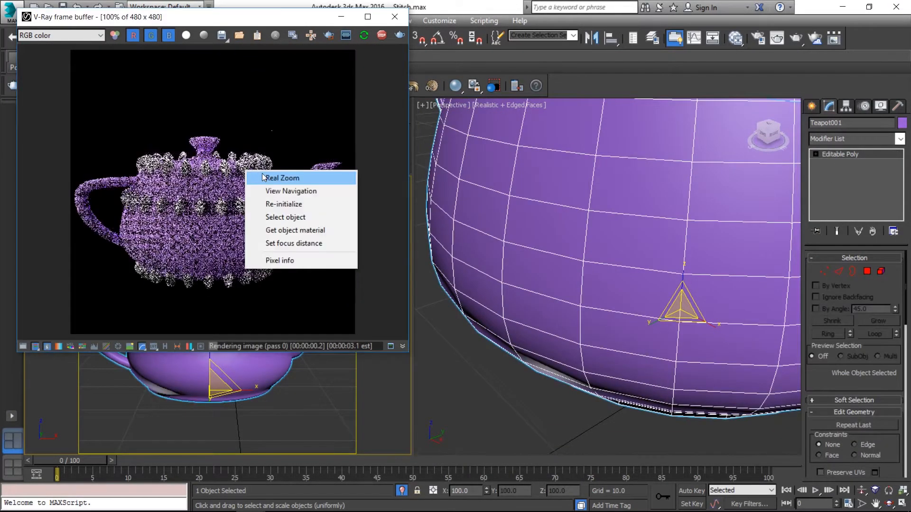
{"action": "left_click", "coordinate": [285, 177]}
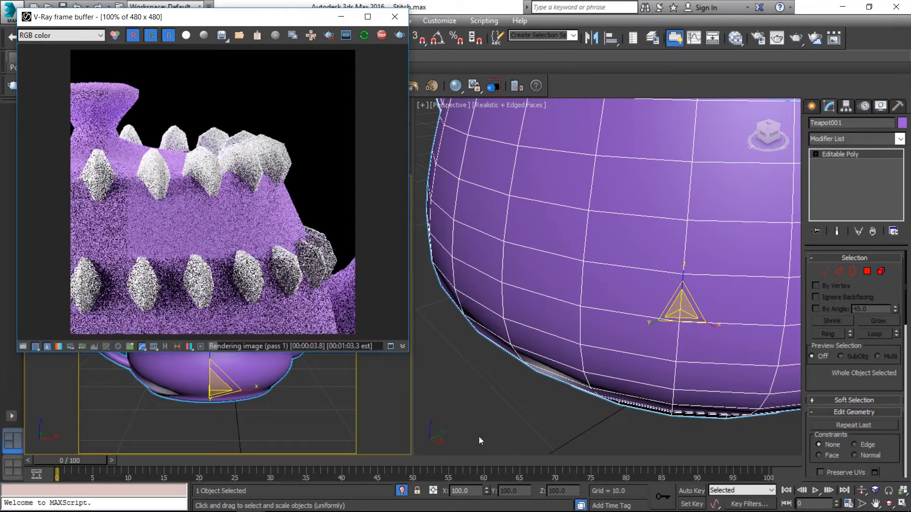
Switch the Perspective view to wireframe and select the stitching shape carrying the displacement modifier.
{"action": "left_click", "coordinate": [479, 437]}
{"action": "key", "text": "F3"}
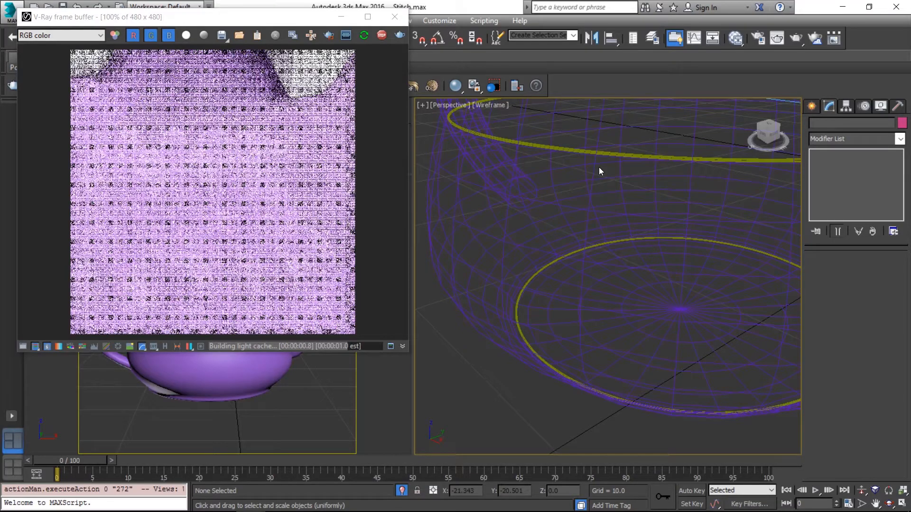
{"action": "left_click", "coordinate": [598, 167]}
{"action": "left_click", "coordinate": [560, 150]}
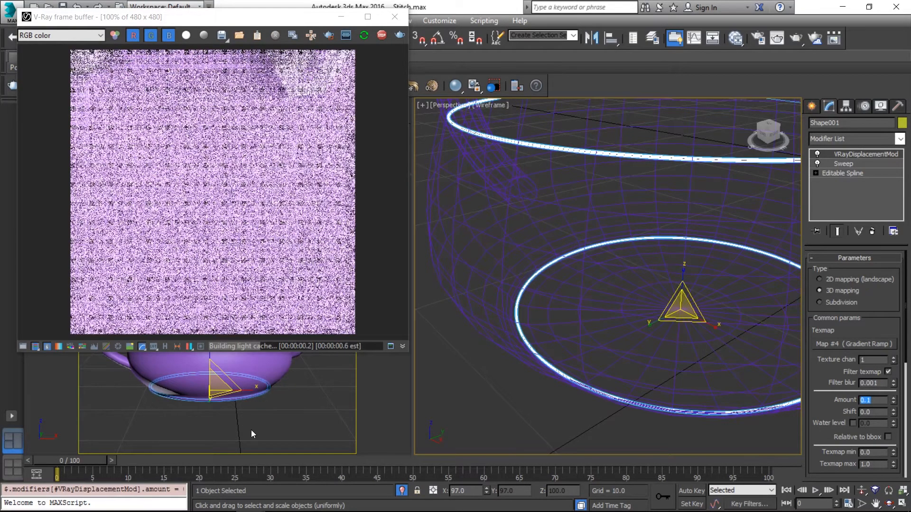
Reselect the stitching shape and set its VRayDisplacementMod amount to 0.1.
{"action": "left_click", "coordinate": [251, 430]}
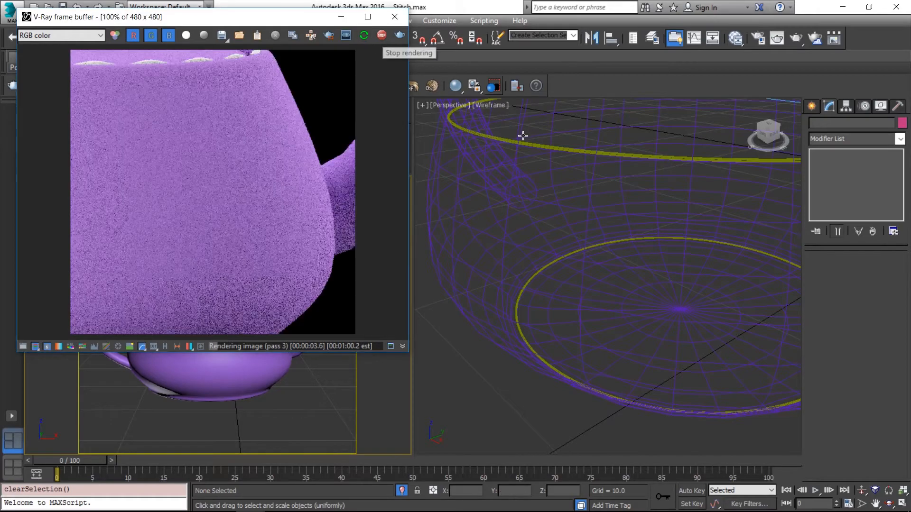
{"action": "left_click", "coordinate": [515, 142]}
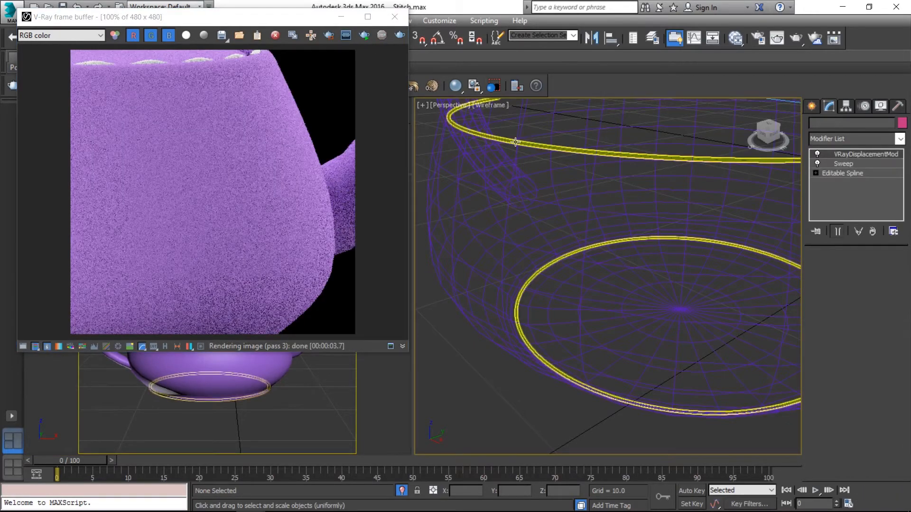
{"action": "left_click", "coordinate": [515, 141]}
{"action": "left_click", "coordinate": [861, 164]}
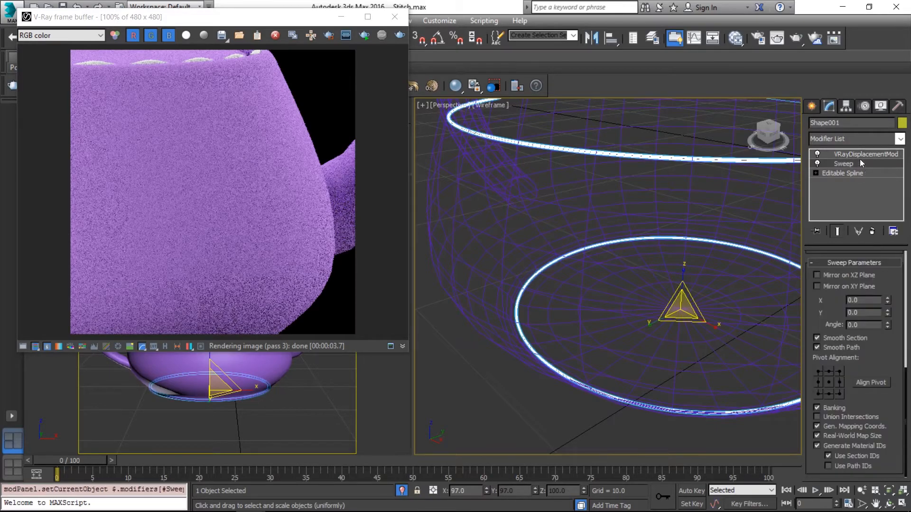
{"action": "left_click", "coordinate": [858, 153]}
Scale the stitching shape to 99 percent in local X and Y.
{"action": "left_click_drag", "start_coordinate": [311, 17], "coordinate": [310, 89]}
{"action": "right_click", "coordinate": [275, 38]}
{"action": "type", "text": "99"}
{"action": "key", "text": "Tab"}
{"action": "type", "text": "99"}
{"action": "key", "text": "Return"}
{"action": "left_click_drag", "start_coordinate": [289, 91], "coordinate": [284, 50]}
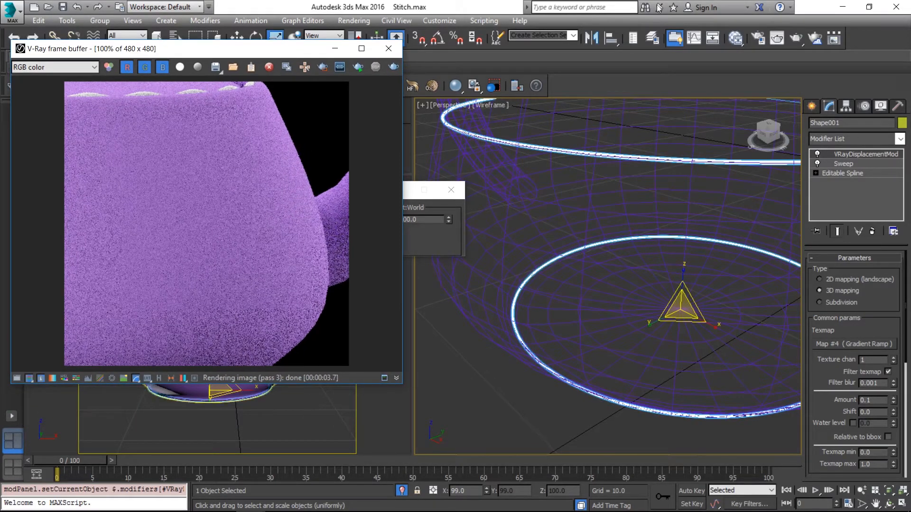
Set the view to render to Studio_CAM and lock it in the render setup.
{"action": "left_click", "coordinate": [756, 39]}
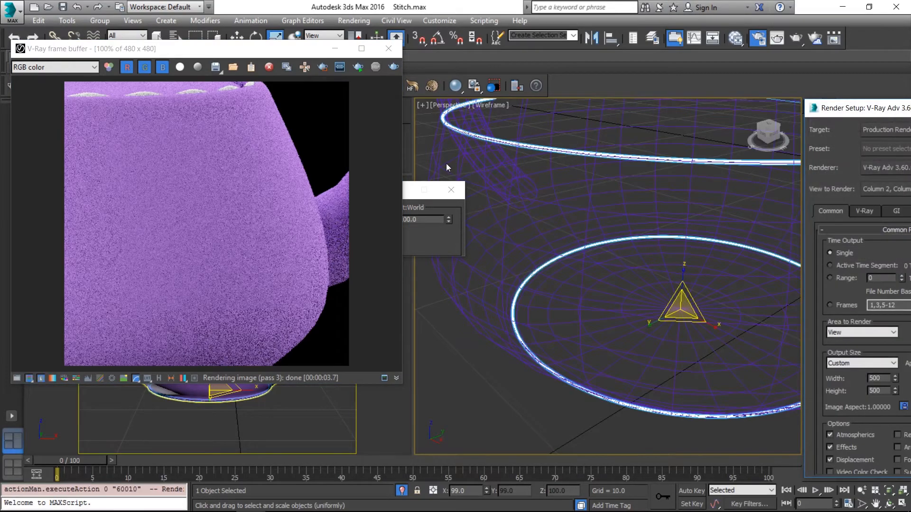
{"action": "left_click_drag", "start_coordinate": [882, 113], "coordinate": [511, 91]}
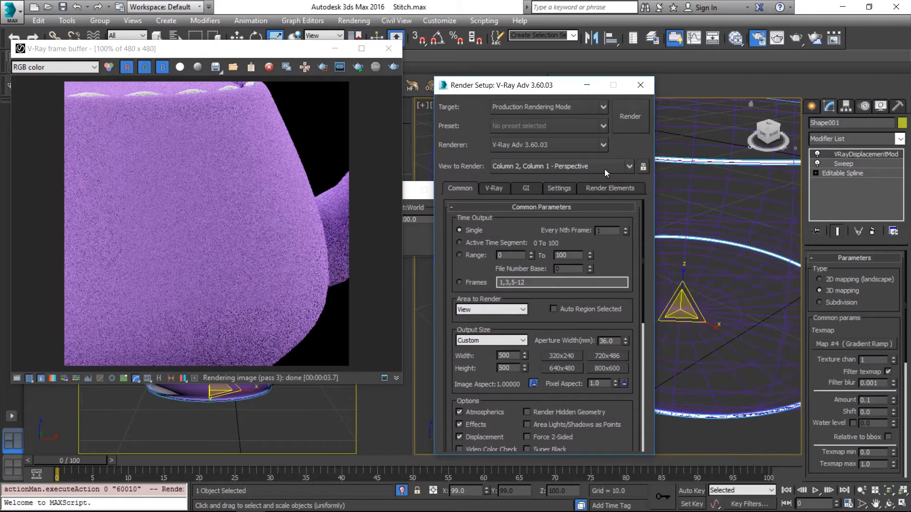
{"action": "left_click", "coordinate": [604, 168]}
{"action": "left_click", "coordinate": [587, 249]}
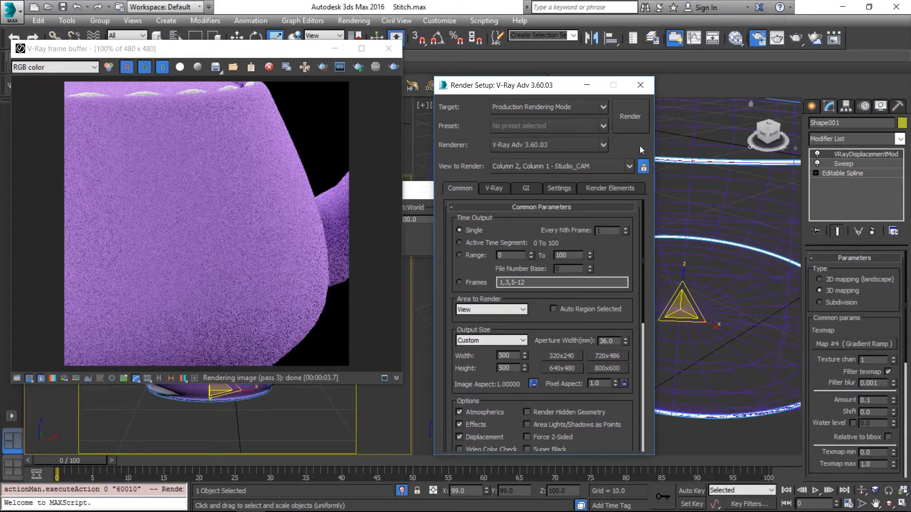
{"action": "left_click", "coordinate": [646, 86]}
Start an interactive V-Ray render and restrict it to a region over the stitching near the spout.
{"action": "left_click", "coordinate": [357, 65]}
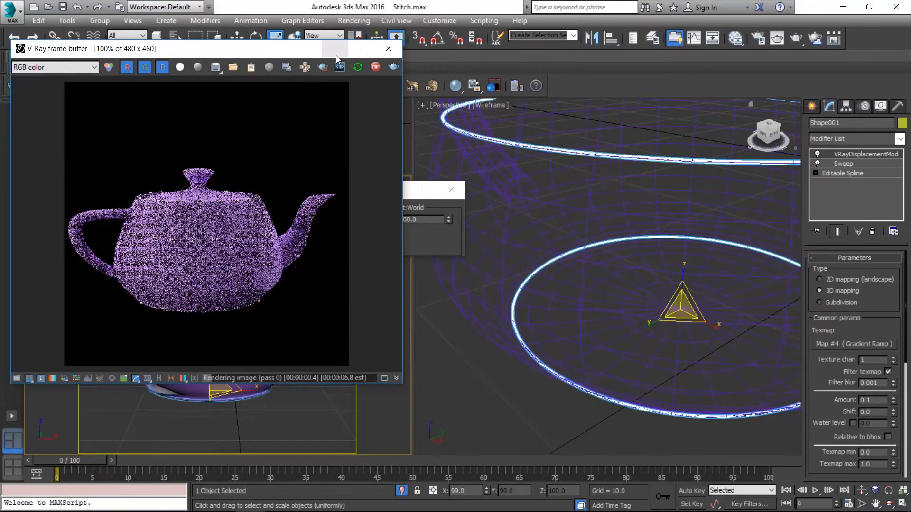
{"action": "left_click", "coordinate": [323, 67]}
{"action": "right_click", "coordinate": [257, 204]}
{"action": "left_click", "coordinate": [263, 212]}
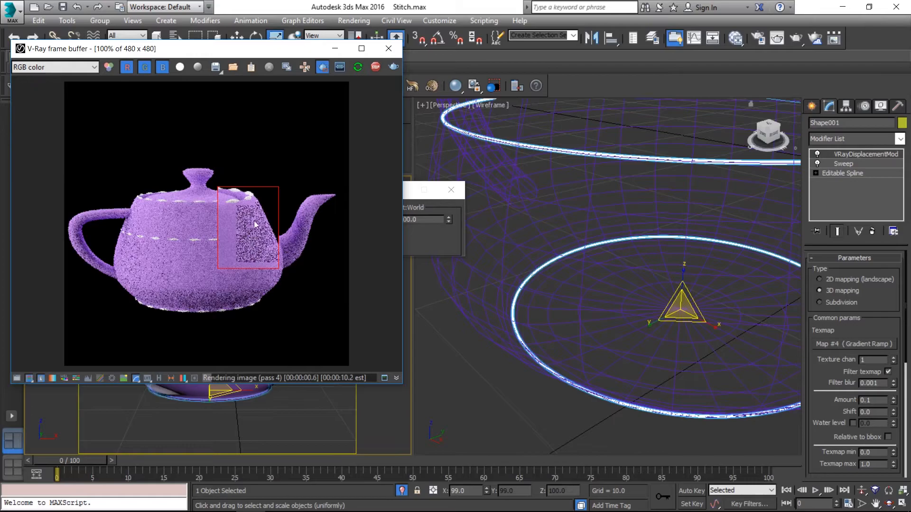
{"action": "left_click_drag", "start_coordinate": [169, 121], "coordinate": [348, 313]}
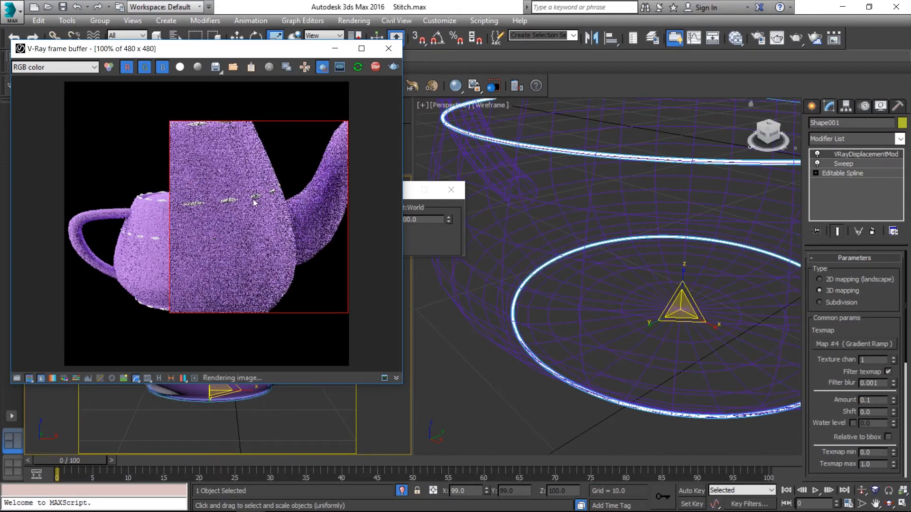
{"action": "left_click_drag", "start_coordinate": [203, 160], "coordinate": [310, 240]}
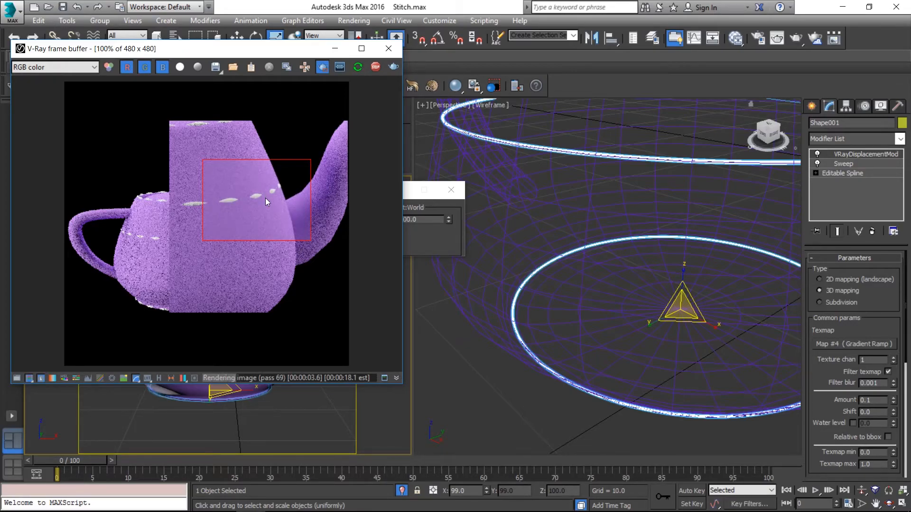
Widen the bright band of the Map #4 Gradient Ramp by moving its inner flags to positions 22 and 73.
{"action": "key", "text": "m"}
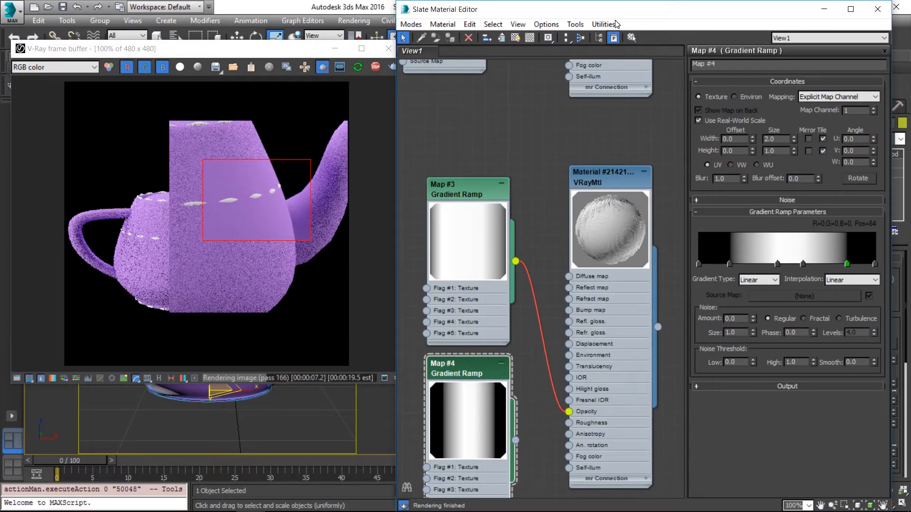
{"action": "left_click_drag", "start_coordinate": [729, 263], "coordinate": [736, 264]}
{"action": "left_click_drag", "start_coordinate": [802, 264], "coordinate": [826, 264]}
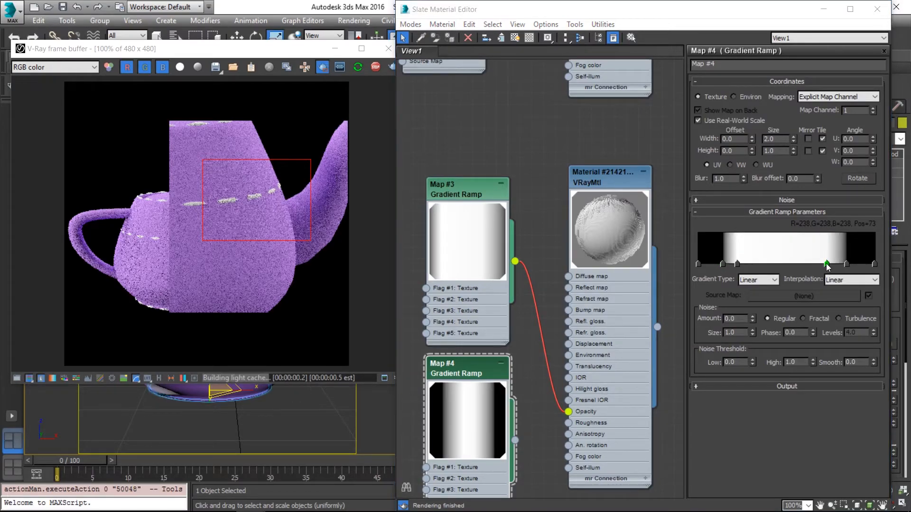
Darken the Map #4 gradient flags at positions 73 and 22 to a gray of about 185.
{"action": "double_click", "coordinate": [826, 265]}
{"action": "left_click_drag", "start_coordinate": [446, 138], "coordinate": [436, 136]}
{"action": "left_click", "coordinate": [437, 176]}
{"action": "left_click", "coordinate": [737, 264]}
{"action": "left_click", "coordinate": [437, 176]}
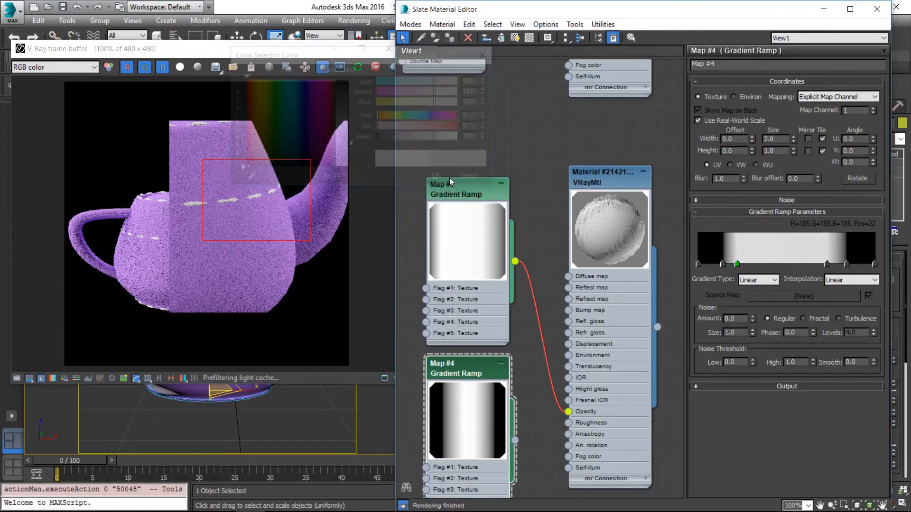
Add a flag at position 49 of the Map #4 gradient and set its color value to 245.
{"action": "left_click", "coordinate": [784, 264]}
{"action": "double_click", "coordinate": [784, 264]}
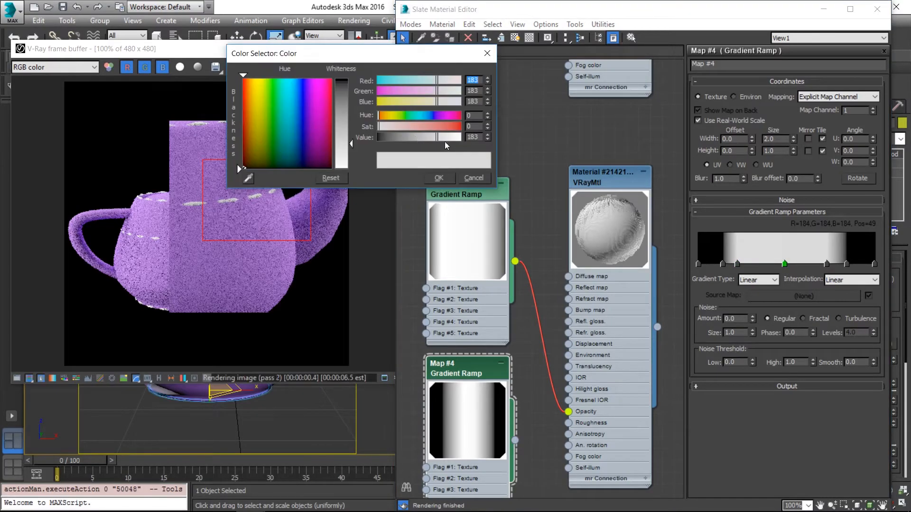
{"action": "left_click_drag", "start_coordinate": [453, 141], "coordinate": [456, 136]}
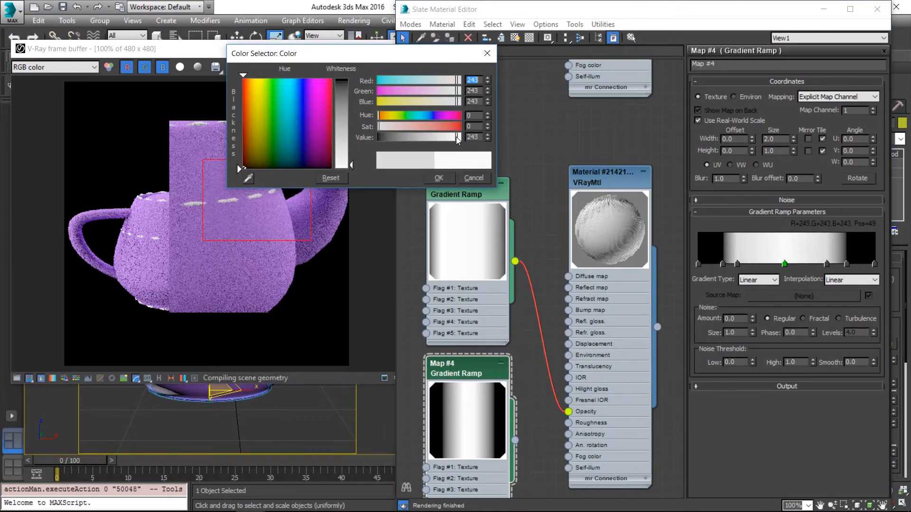
{"action": "left_click", "coordinate": [438, 177]}
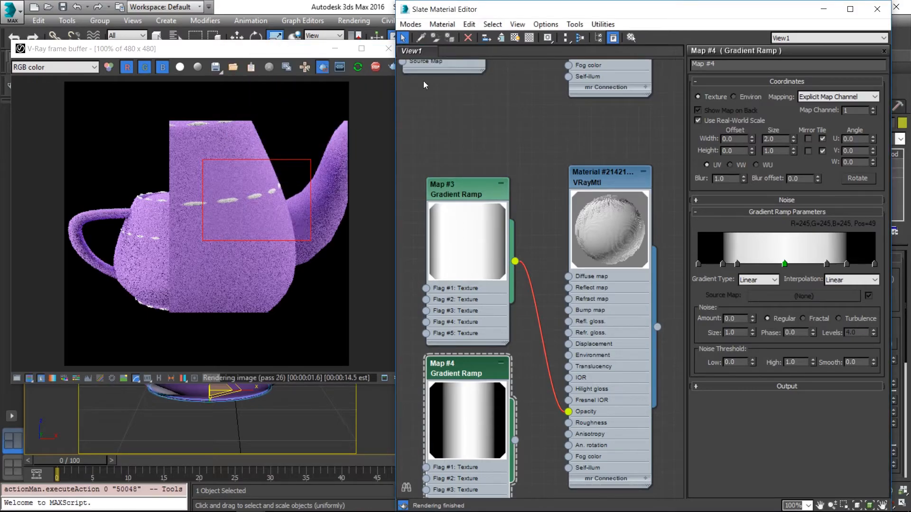
Render the region around the teapot's upper rim, then turn off region rendering to check the whole stitched body.
{"action": "left_click_drag", "start_coordinate": [189, 90], "coordinate": [264, 169]}
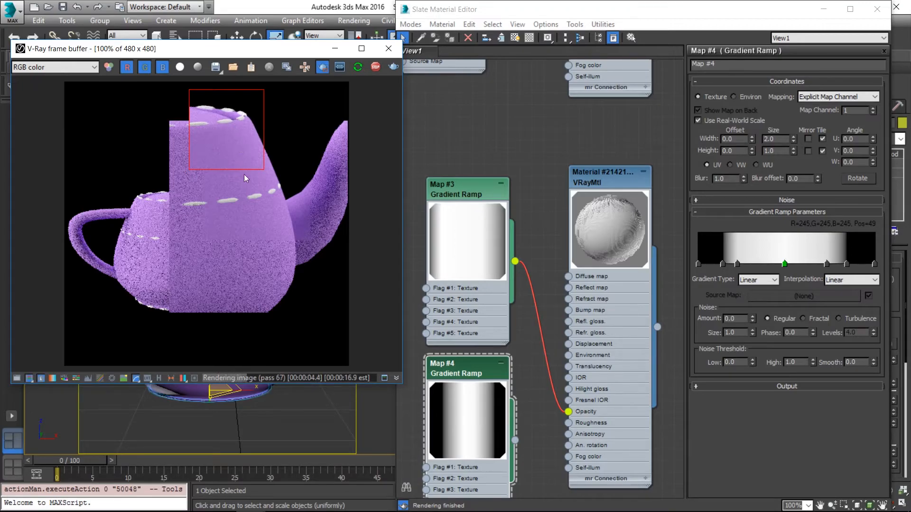
{"action": "left_click", "coordinate": [323, 67]}
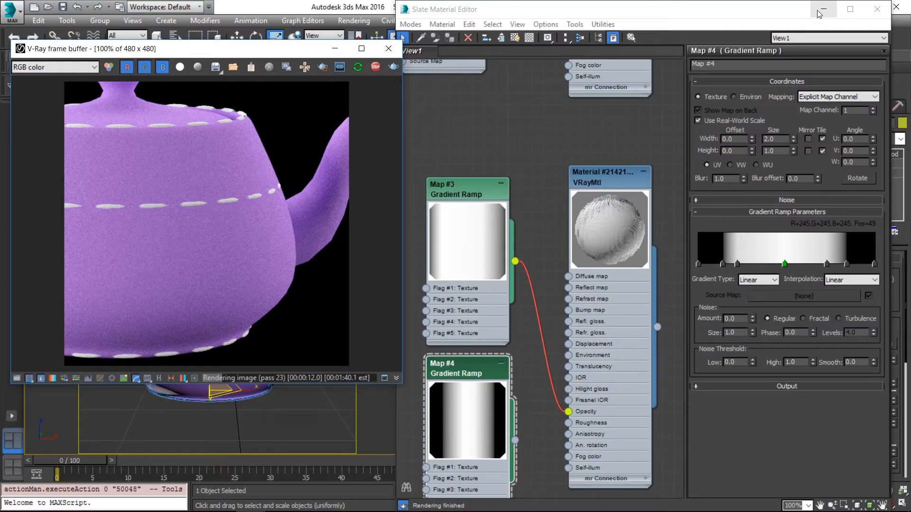
{"action": "left_click", "coordinate": [819, 11]}
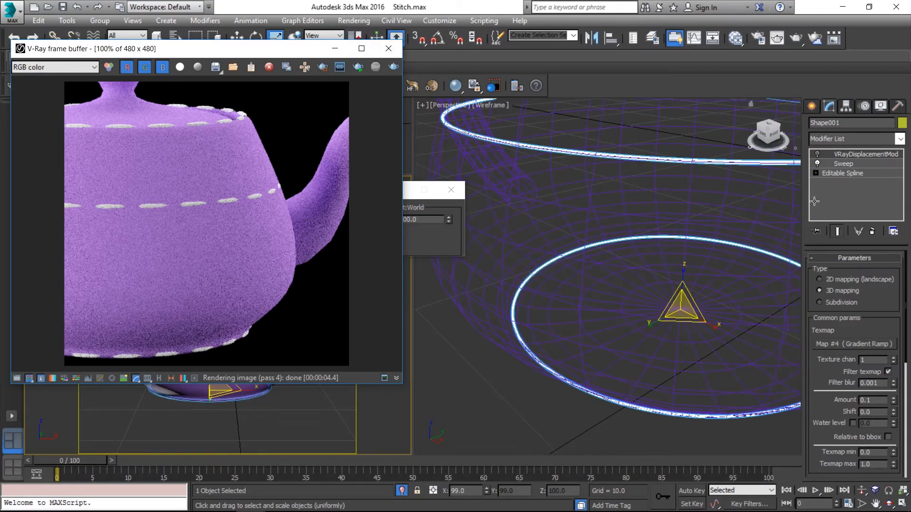
Delete the VRayDisplacementMod modifier from the stitching shape and restart the interactive render.
{"action": "right_click", "coordinate": [857, 155]}
{"action": "left_click", "coordinate": [857, 177]}
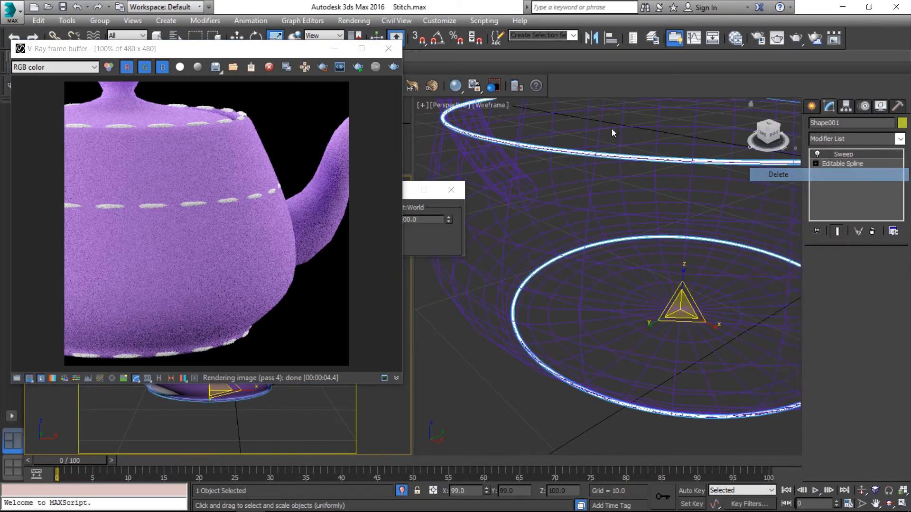
{"action": "left_click", "coordinate": [358, 68]}
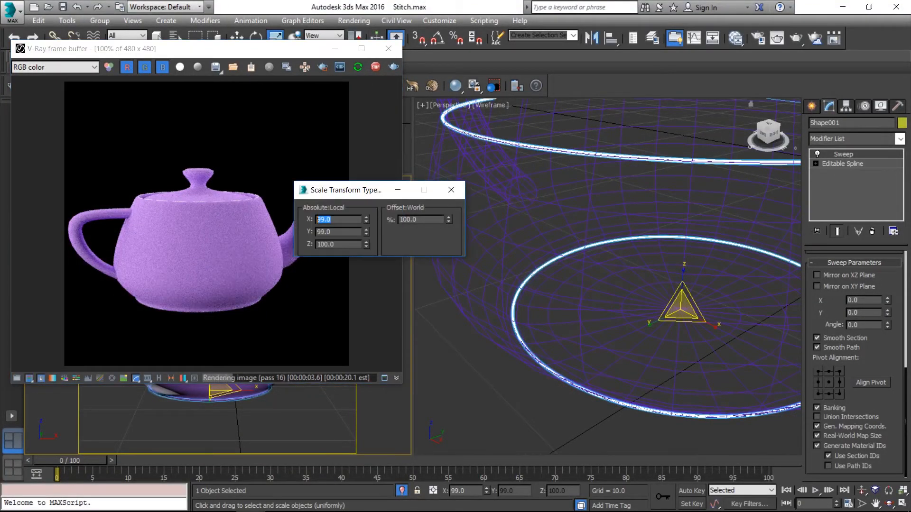
Set the stitching shape's local X and Y scale to 100 percent.
{"action": "type", "text": "100"}
{"action": "key", "text": "Tab"}
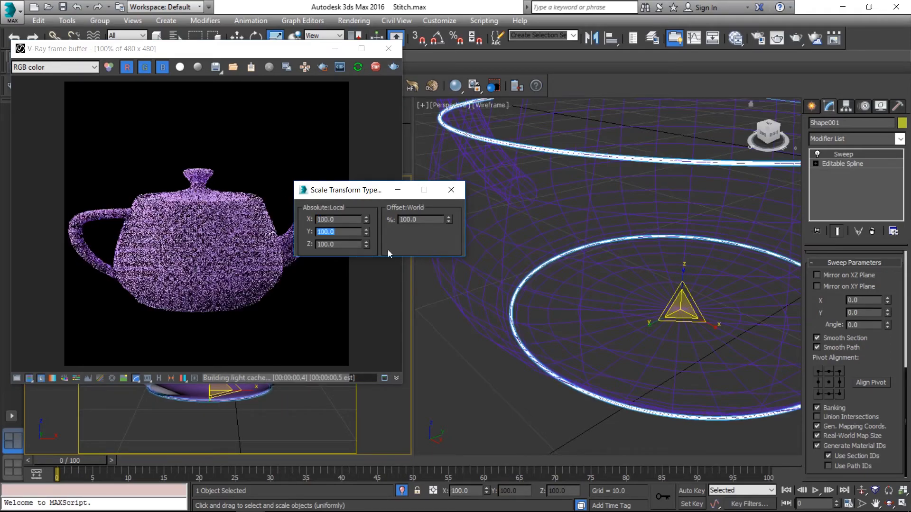
{"action": "left_click", "coordinate": [451, 190]}
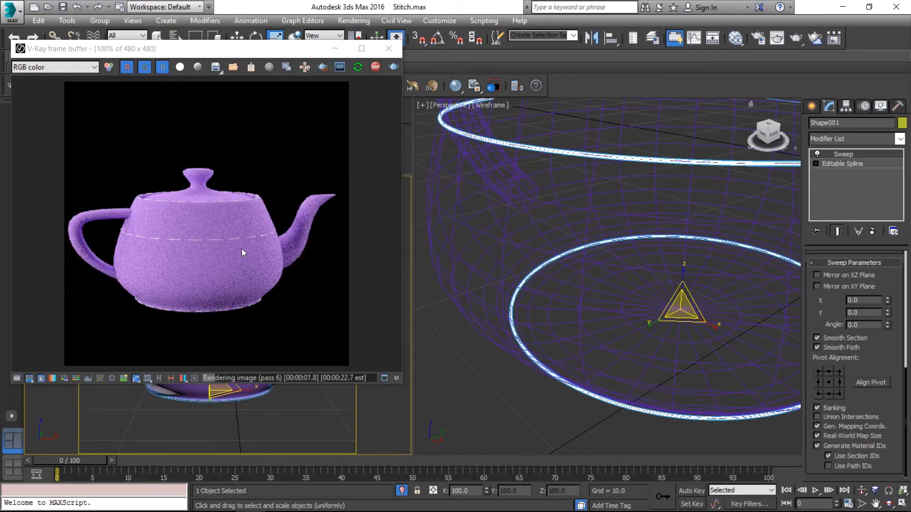
Inspect the undisplaced stitching in the enlarged render, then stop rendering and close the material editor.
{"action": "scroll", "coordinate": [241, 248], "scroll_direction": "up", "scroll_amount": 1}
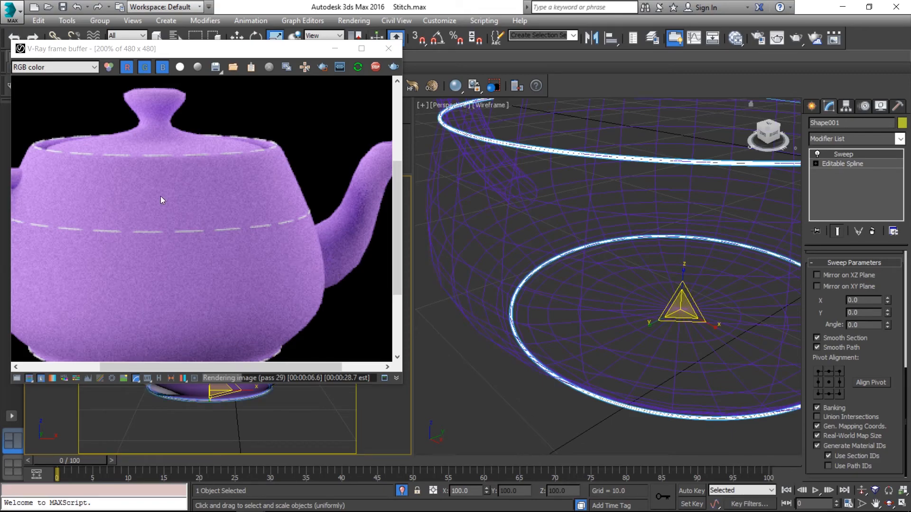
{"action": "left_click", "coordinate": [382, 67]}
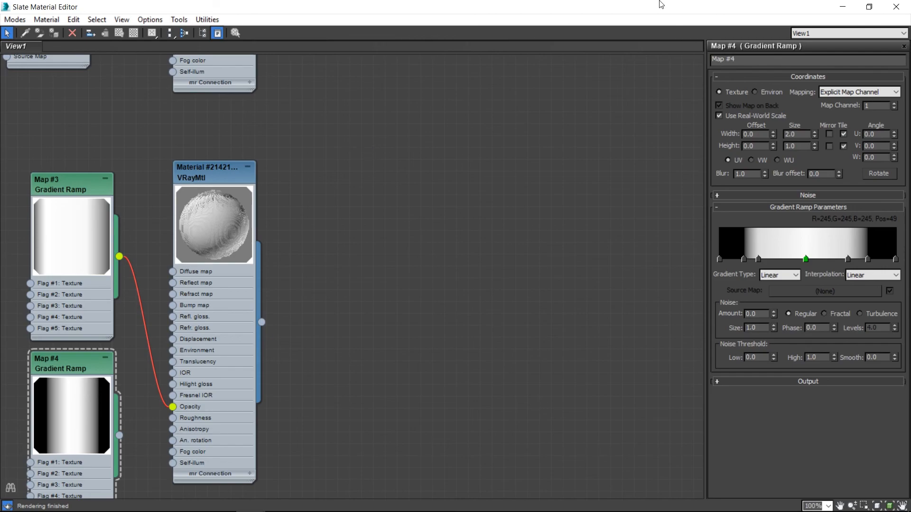
{"action": "left_click", "coordinate": [898, 5]}
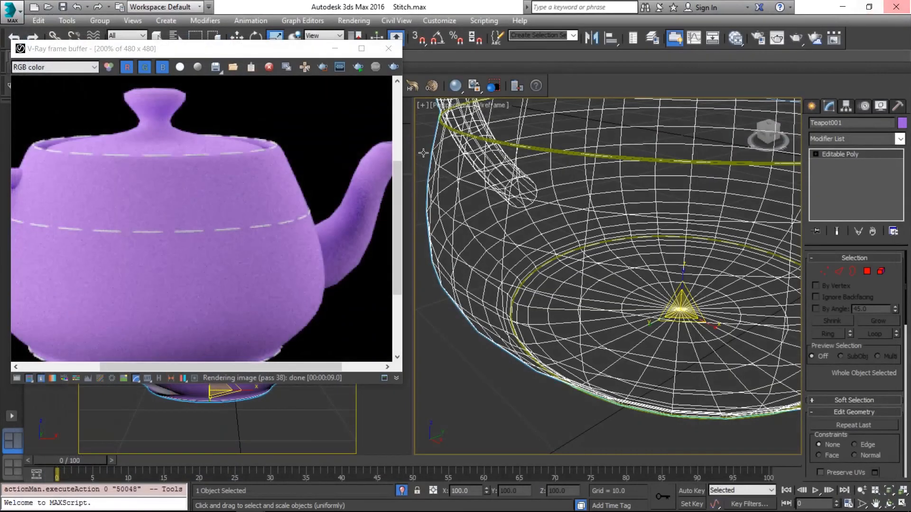
Save the scene under the new name Stitch_finish in the Stitch folder.
{"action": "left_click", "coordinate": [10, 11]}
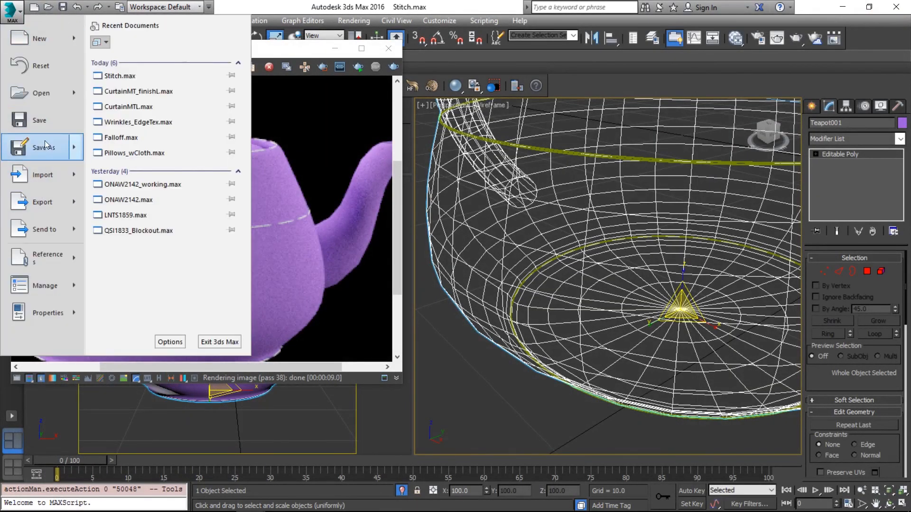
{"action": "left_click", "coordinate": [23, 175]}
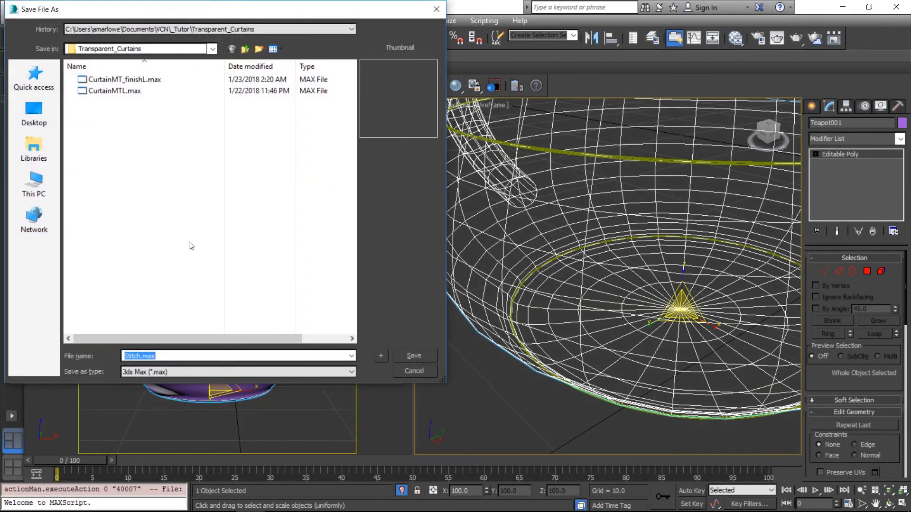
{"action": "left_click", "coordinate": [199, 27]}
{"action": "left_click", "coordinate": [204, 41]}
{"action": "left_click", "coordinate": [245, 49]}
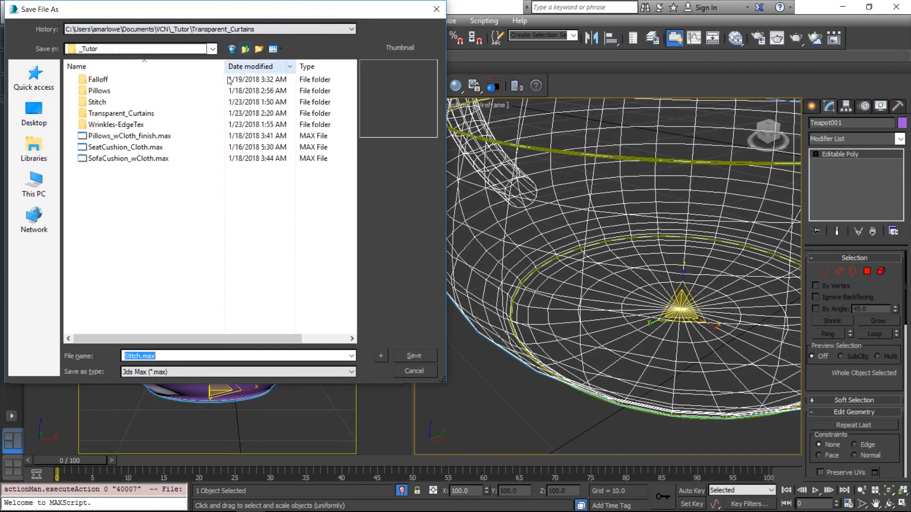
{"action": "double_click", "coordinate": [145, 103]}
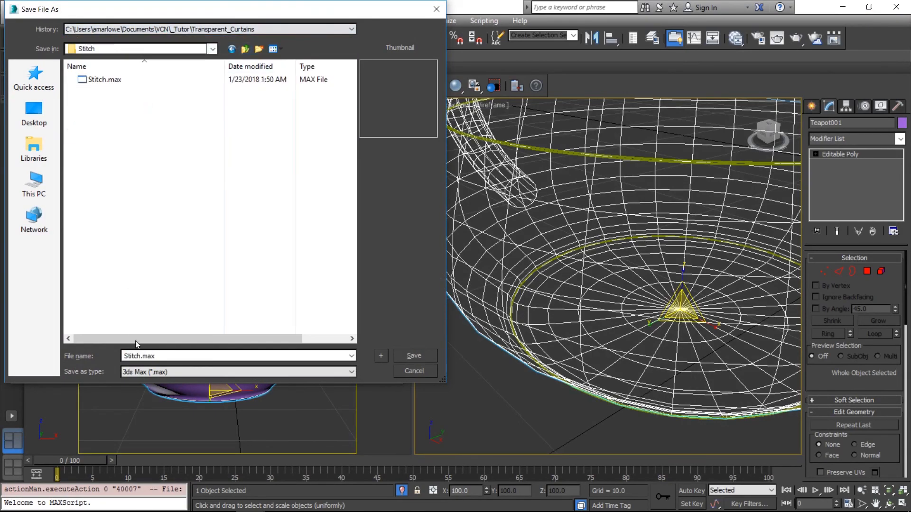
{"action": "left_click", "coordinate": [140, 356]}
{"action": "type", "text": "_finish"}
{"action": "key", "text": "Return"}
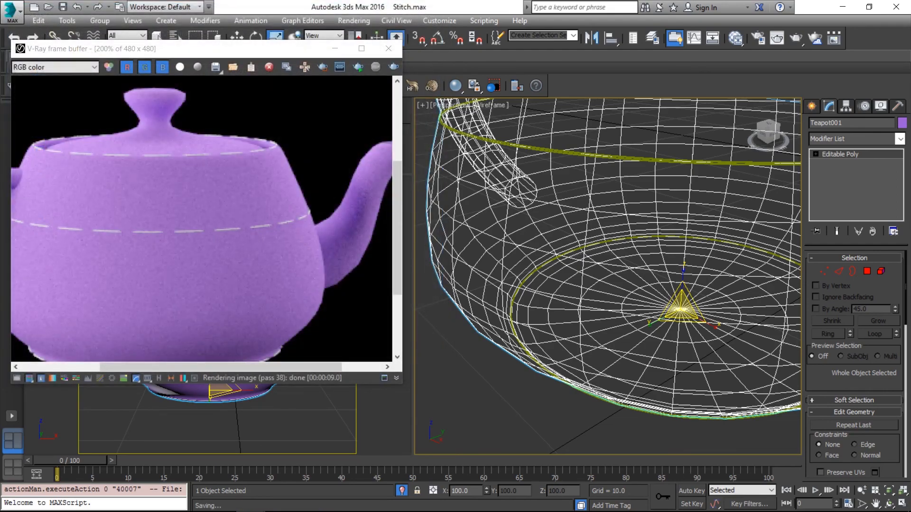